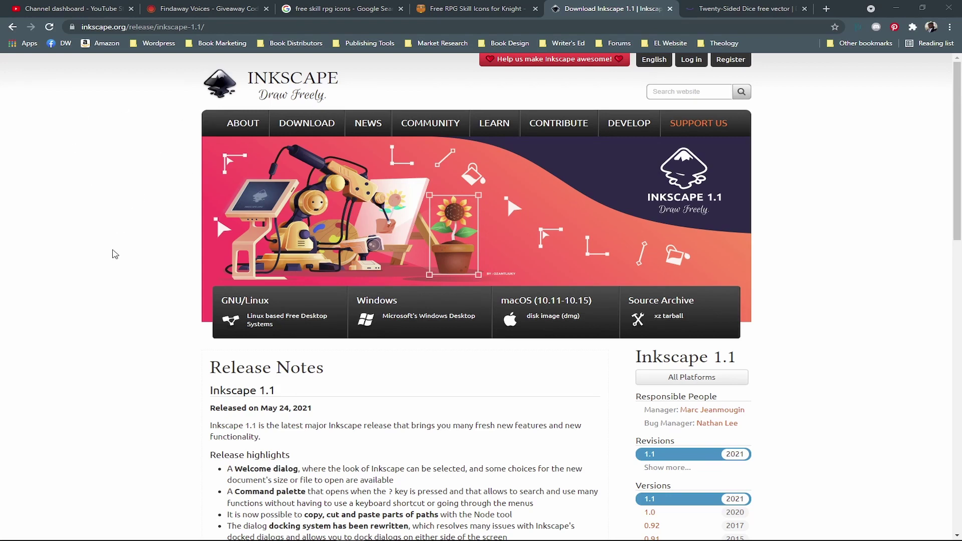
Step: Switch to Inkscape and, in the file-open dialog, go up from the dice folder to the RPGS folder
{"action": "mouse_move", "coordinate": [305, 129]}
{"action": "mouse_move", "coordinate": [718, 537]}
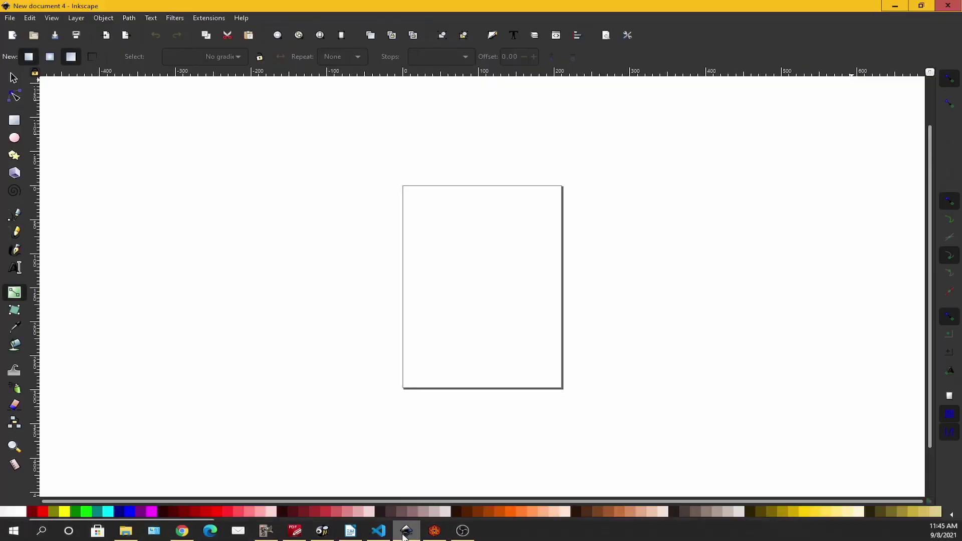
{"action": "left_click", "coordinate": [409, 531]}
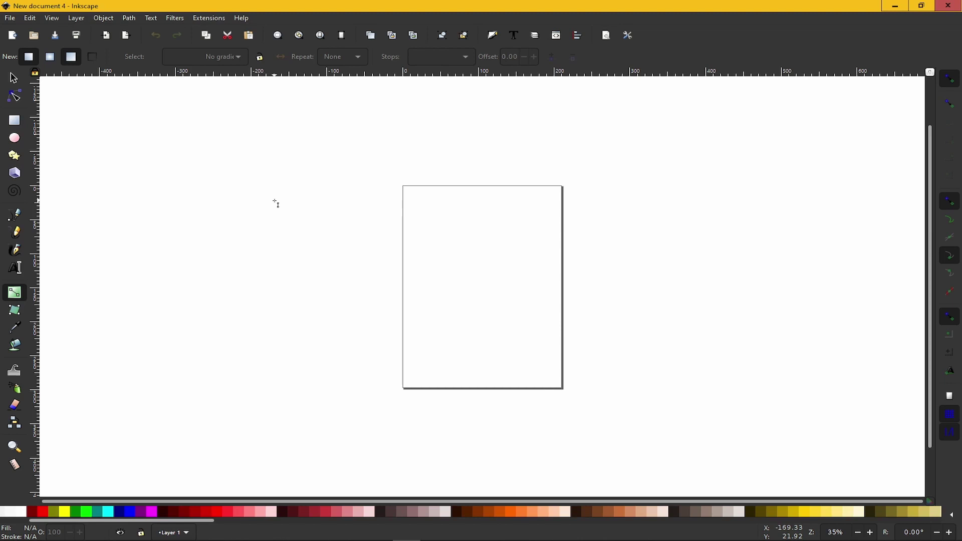
{"action": "left_click", "coordinate": [10, 19]}
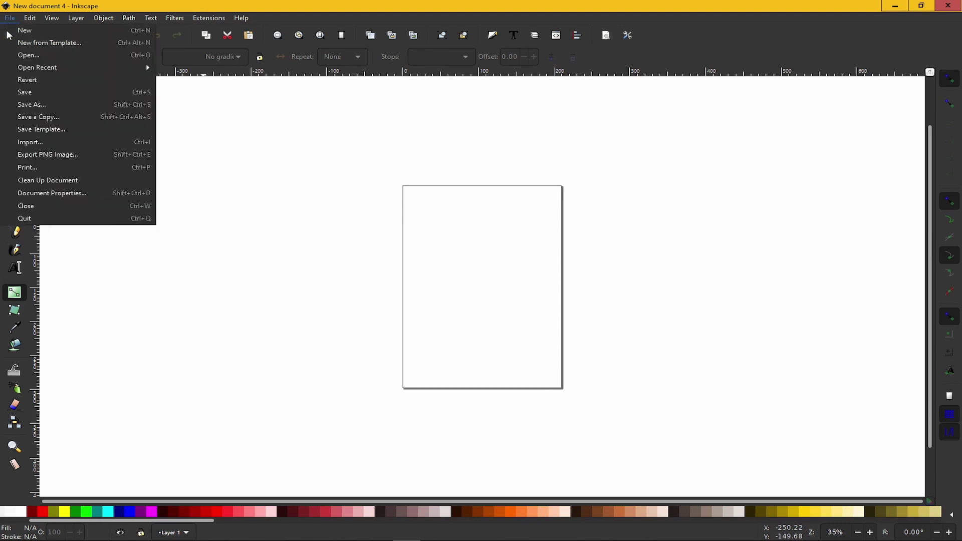
{"action": "left_click", "coordinate": [11, 55]}
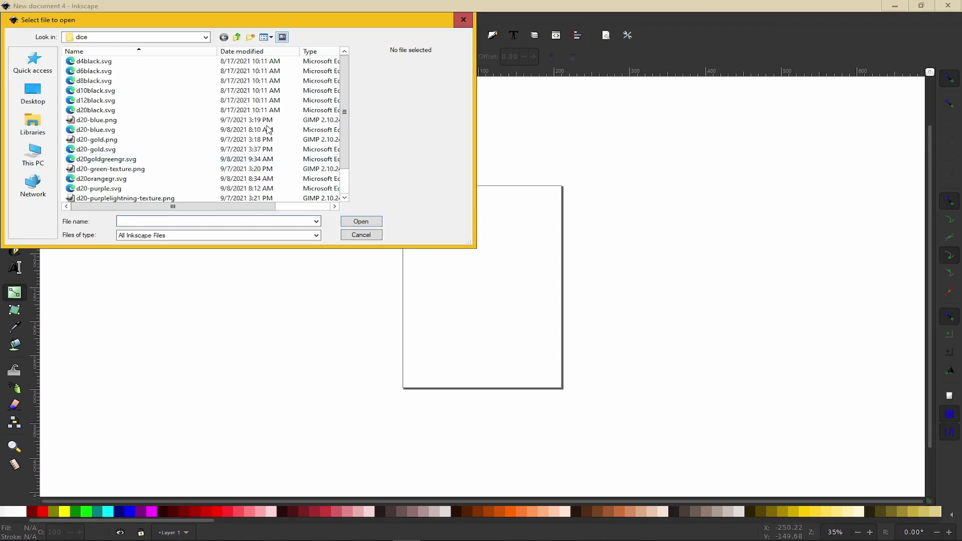
{"action": "left_click", "coordinate": [237, 37]}
{"action": "left_click", "coordinate": [237, 38]}
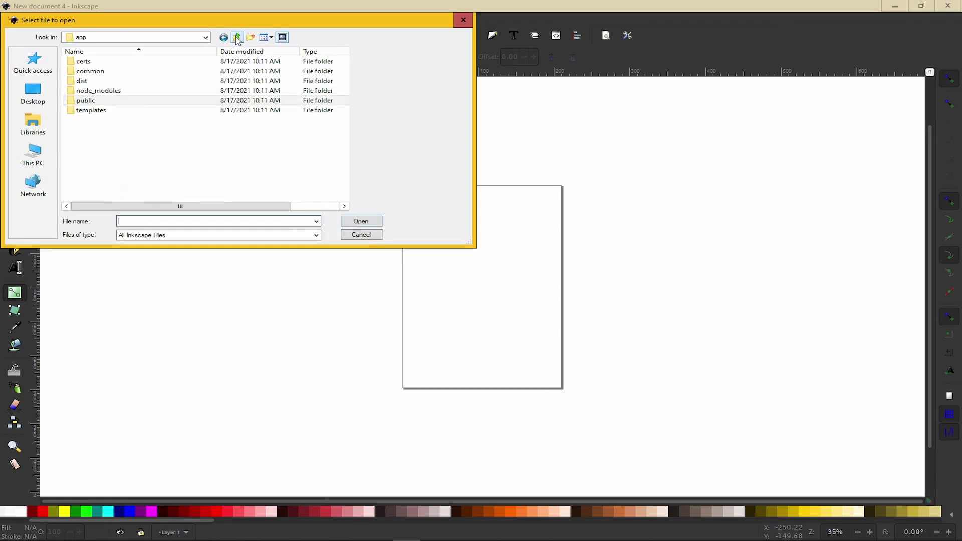
{"action": "left_click", "coordinate": [237, 38]}
{"action": "left_click", "coordinate": [238, 38]}
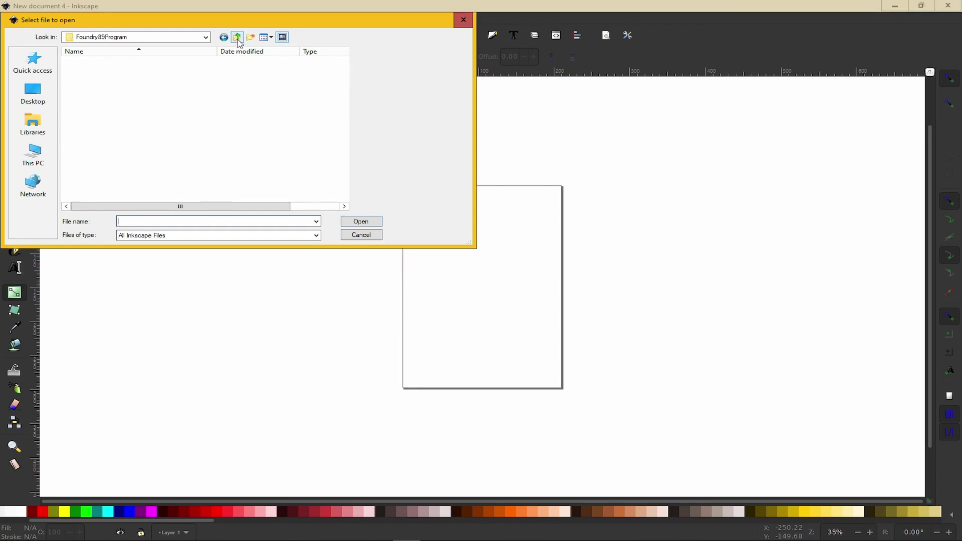
{"action": "left_click", "coordinate": [237, 38]}
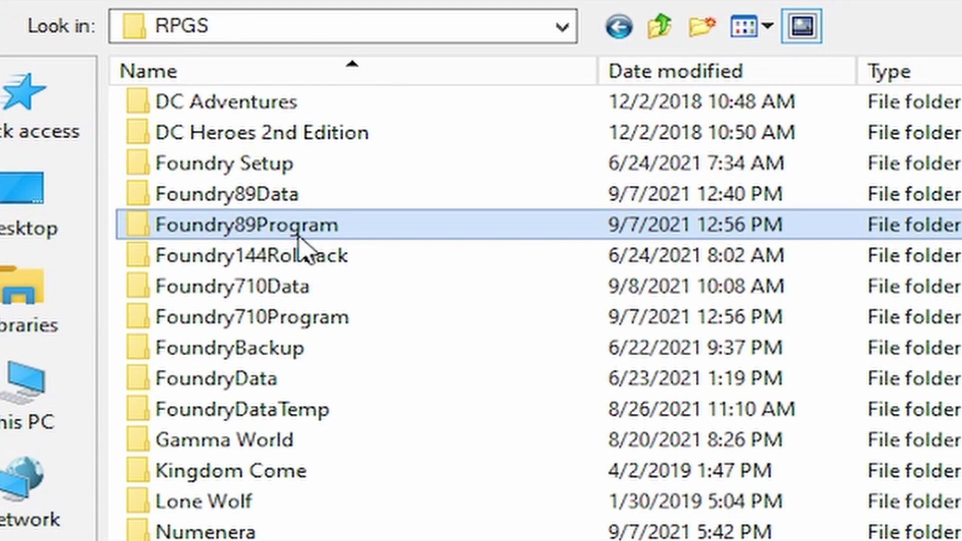
Step: Open d20black.svg from Foundry89Program/FoundryVTT/resources/app/public/icons/dice and maximize its window
{"action": "double_click", "coordinate": [299, 236]}
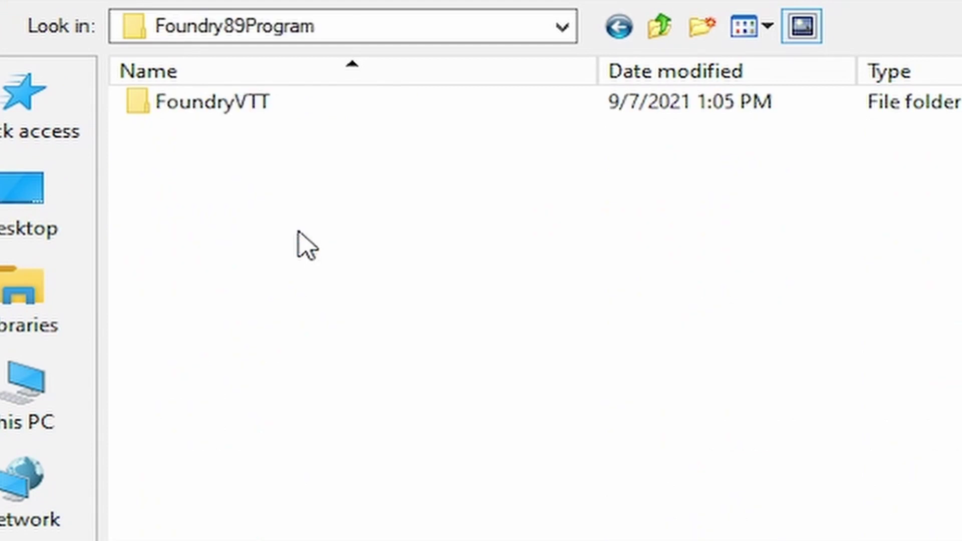
{"action": "double_click", "coordinate": [330, 106]}
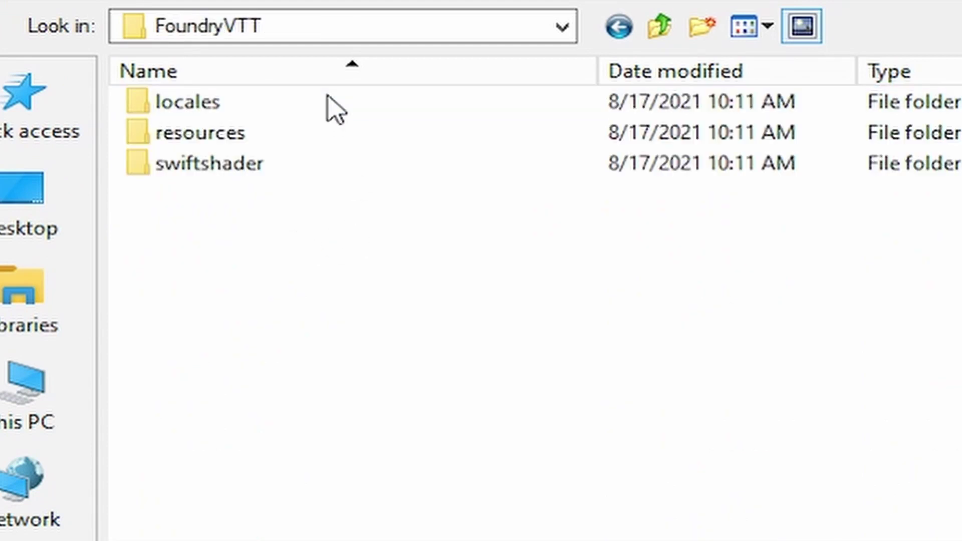
{"action": "double_click", "coordinate": [276, 134]}
{"action": "double_click", "coordinate": [279, 110]}
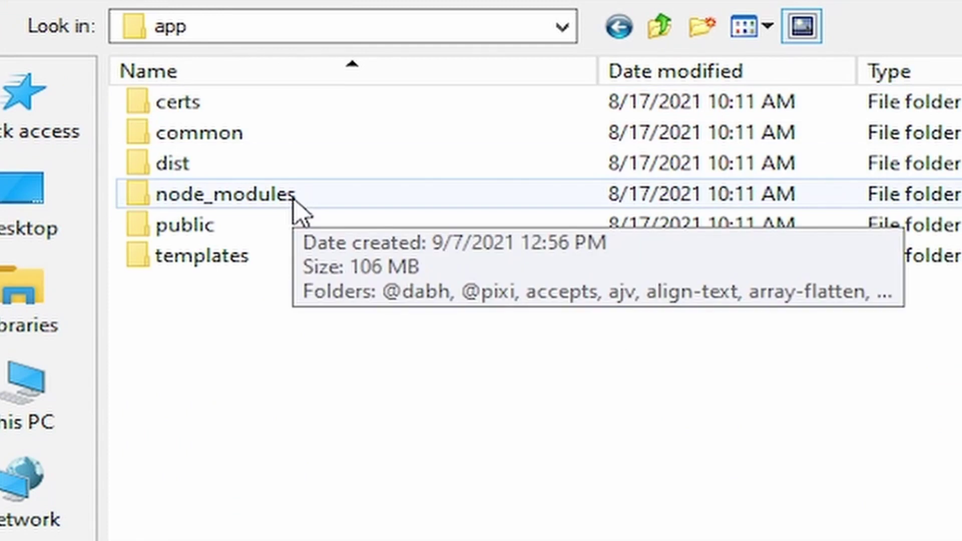
{"action": "left_click", "coordinate": [237, 232]}
{"action": "double_click", "coordinate": [237, 232]}
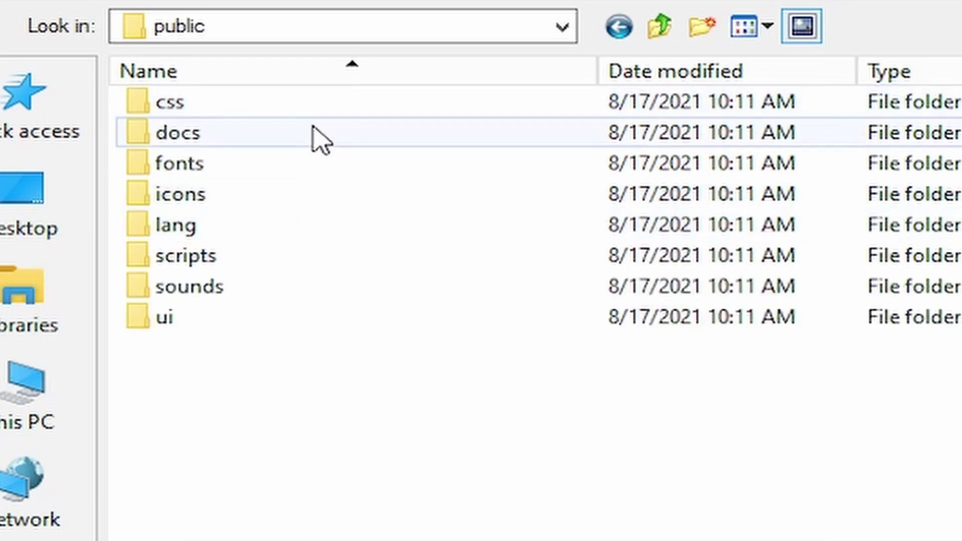
{"action": "double_click", "coordinate": [294, 190]}
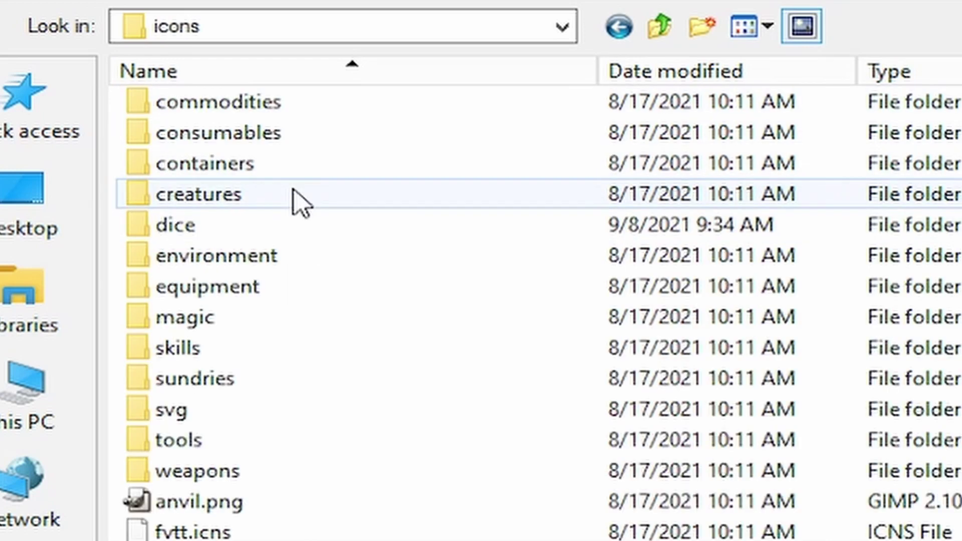
{"action": "double_click", "coordinate": [288, 233]}
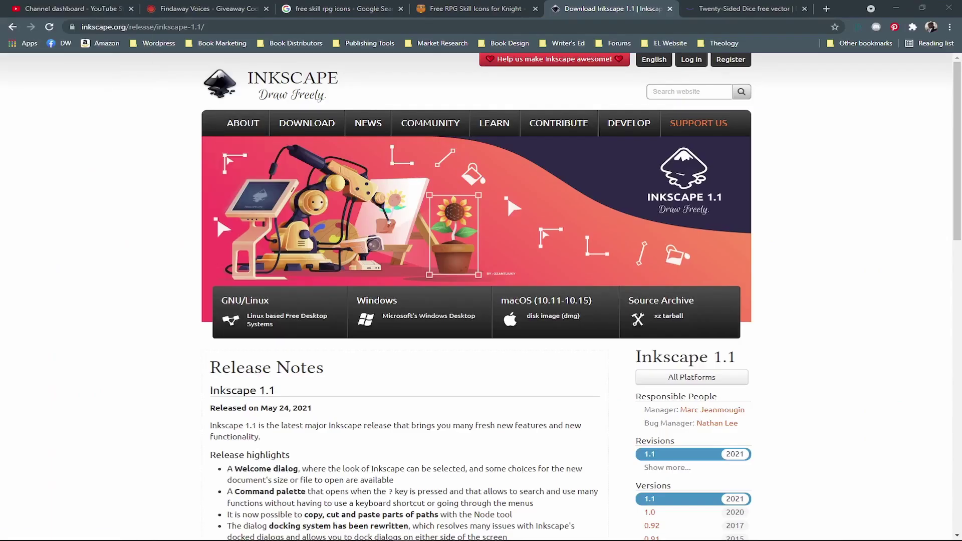
{"action": "left_click_drag", "start_coordinate": [0, 282], "coordinate": [293, 110]}
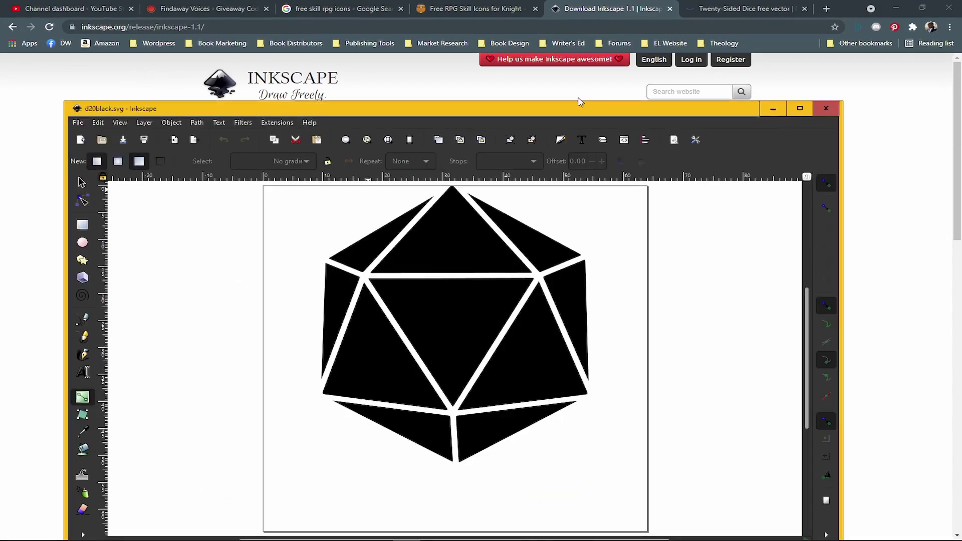
{"action": "left_click", "coordinate": [800, 108]}
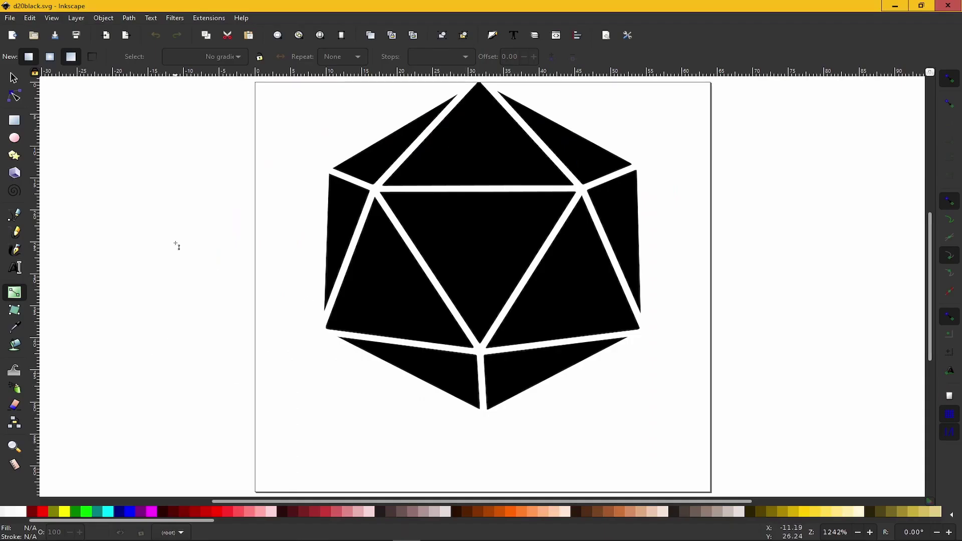
Step: Close d20black.svg and switch to the browser's Twenty-Sided Dice vector page
{"action": "left_click", "coordinate": [11, 19]}
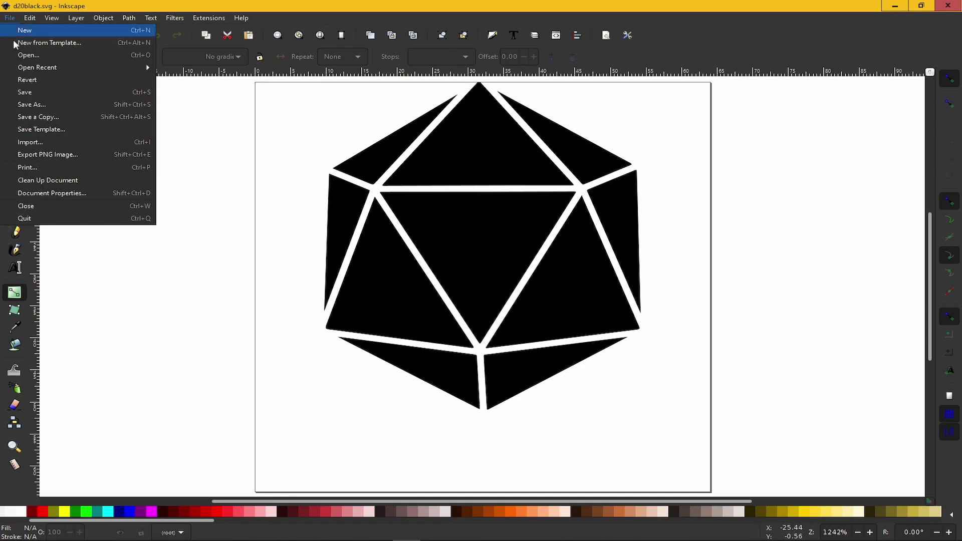
{"action": "left_click", "coordinate": [26, 206]}
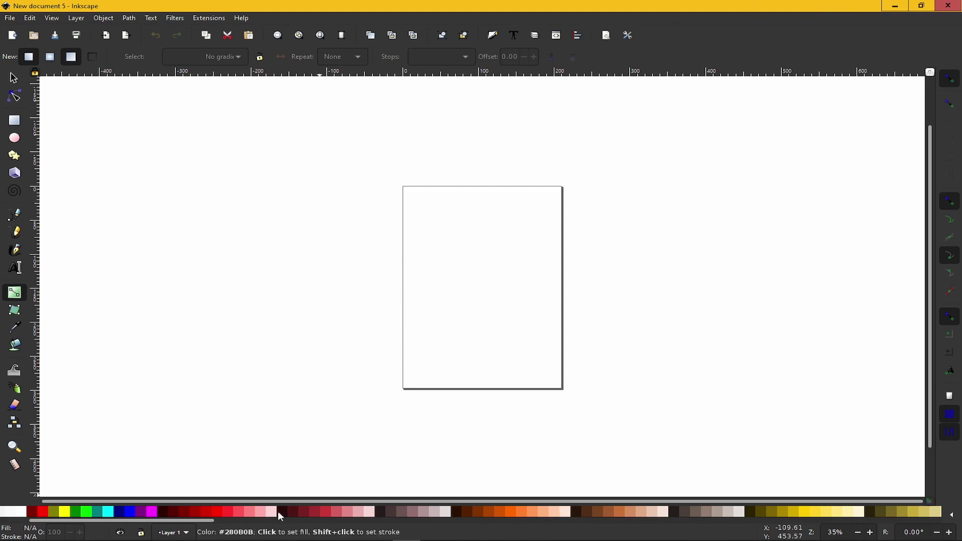
{"action": "left_click", "coordinate": [895, 7]}
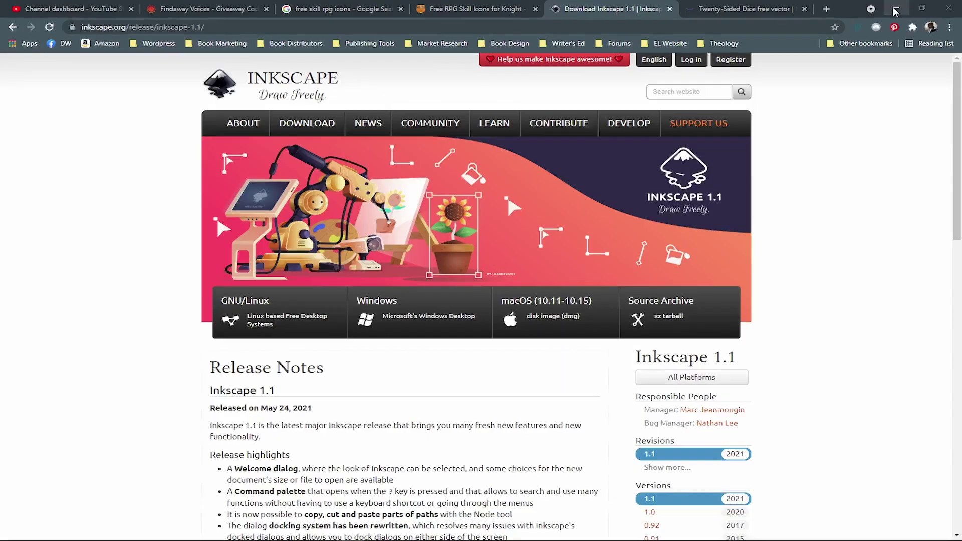
{"action": "left_click", "coordinate": [726, 7]}
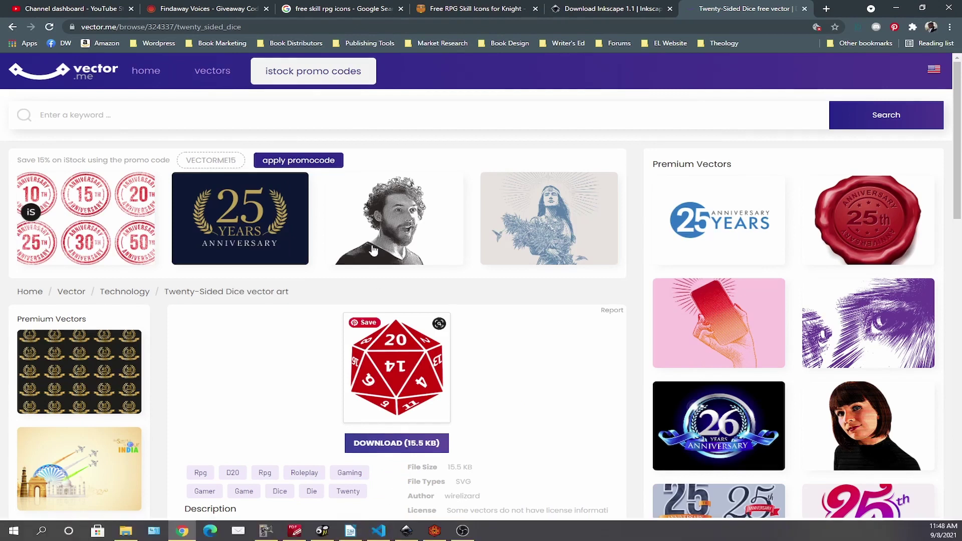
Step: Switch back to Inkscape and open the recent file d20-red.svg
{"action": "left_click", "coordinate": [418, 533]}
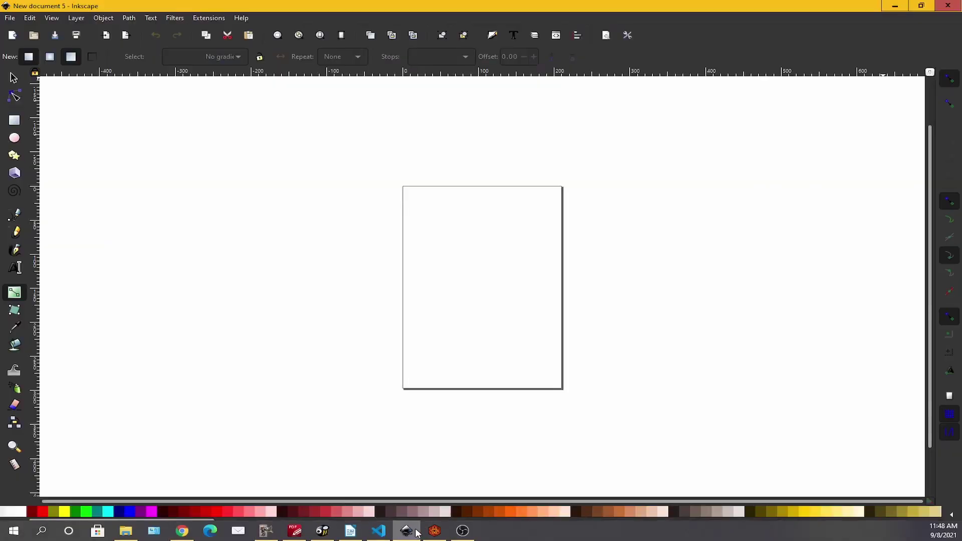
{"action": "left_click", "coordinate": [15, 20]}
{"action": "mouse_move", "coordinate": [9, 73]}
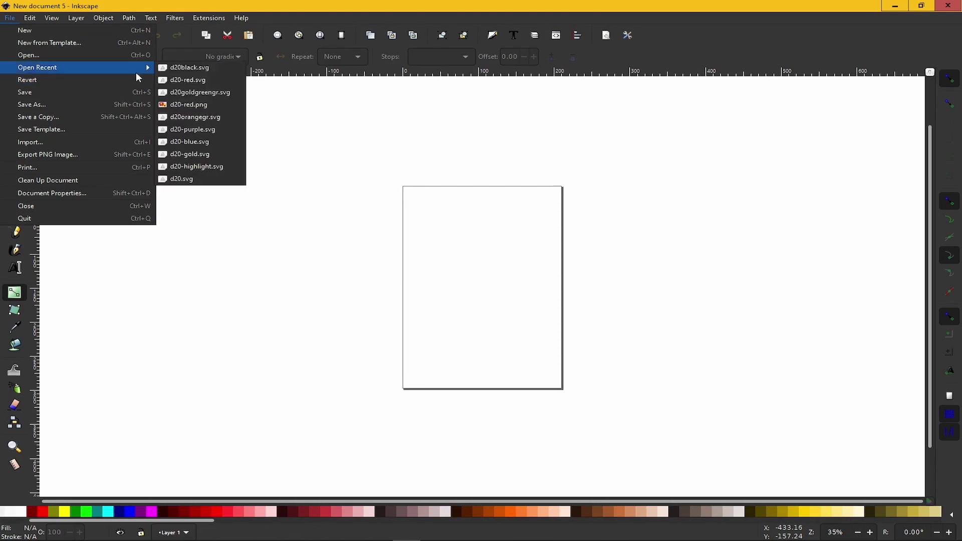
{"action": "left_click", "coordinate": [196, 81]}
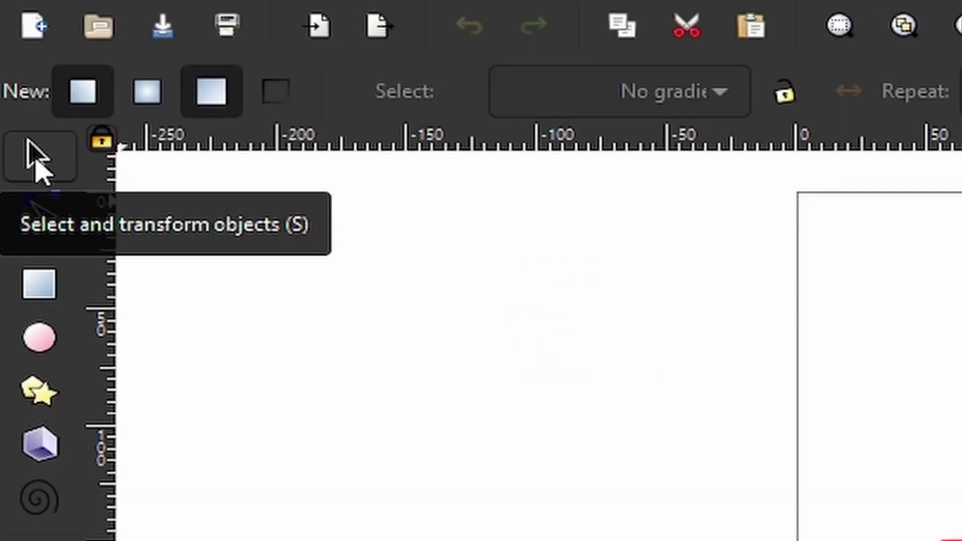
Step: Select the whole die and recolor its fill, trying aqua and yellow before settling on purple (RGB 128, 0, 128)
{"action": "left_click", "coordinate": [37, 162]}
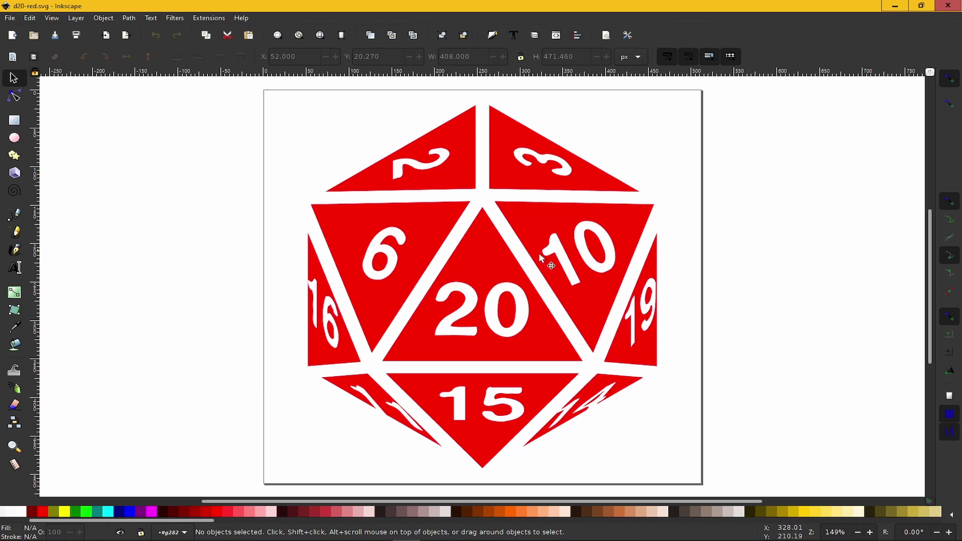
{"action": "left_click", "coordinate": [509, 276]}
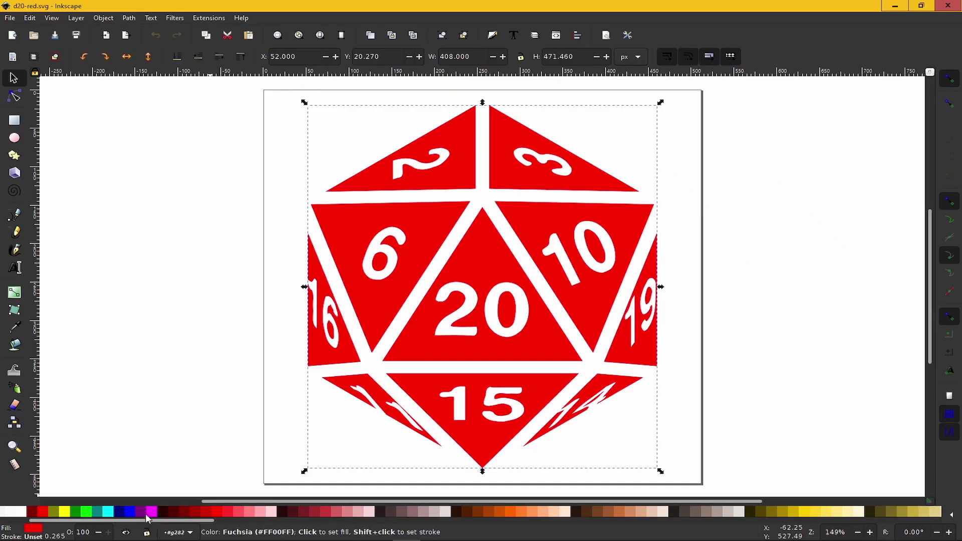
{"action": "left_click", "coordinate": [110, 514]}
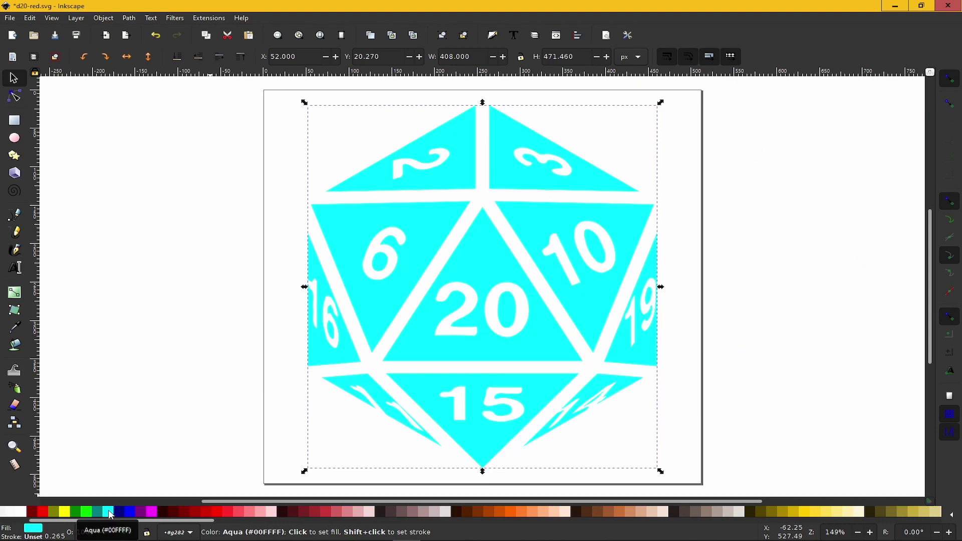
{"action": "left_click", "coordinate": [70, 513]}
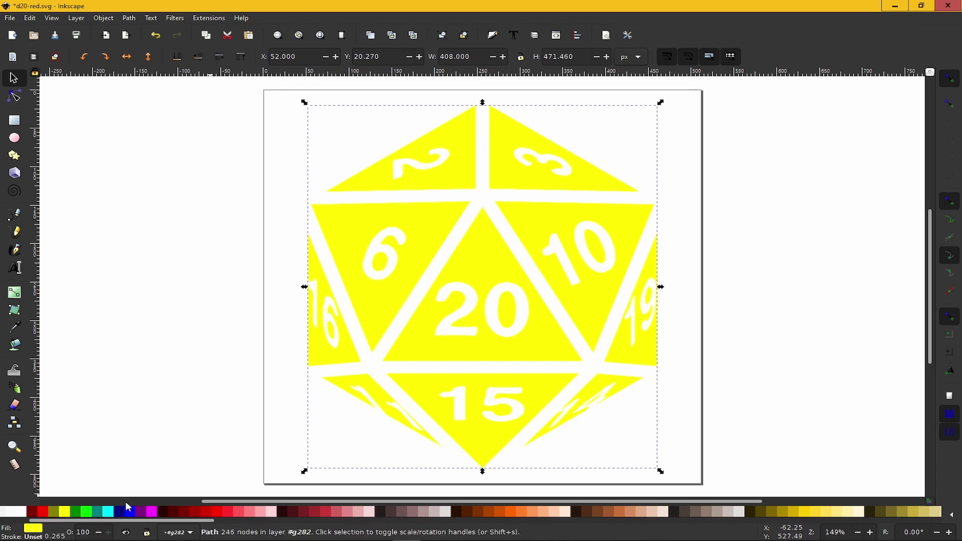
{"action": "left_click", "coordinate": [140, 513]}
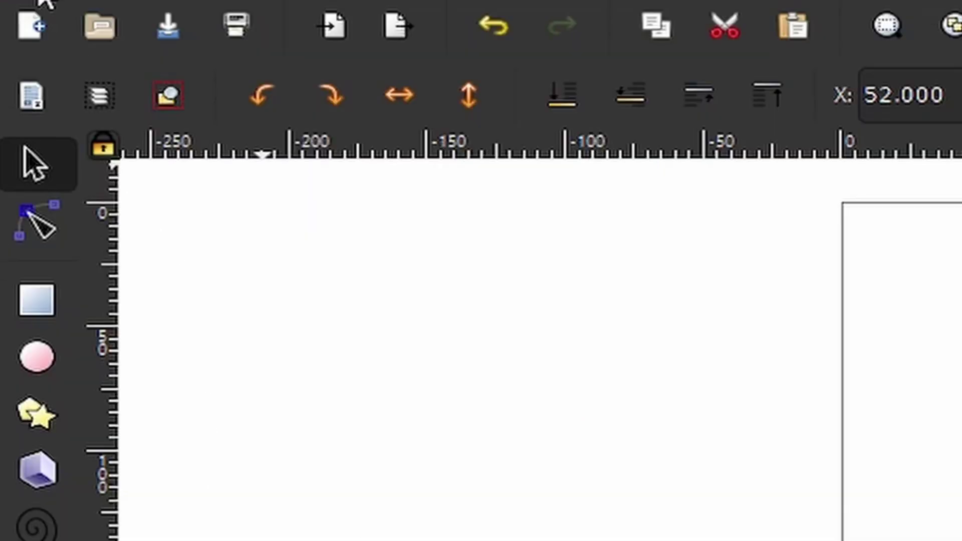
Step: Save the recolored die as d20-purple.svg in the dice folder, replacing the existing file
{"action": "left_click", "coordinate": [12, 19]}
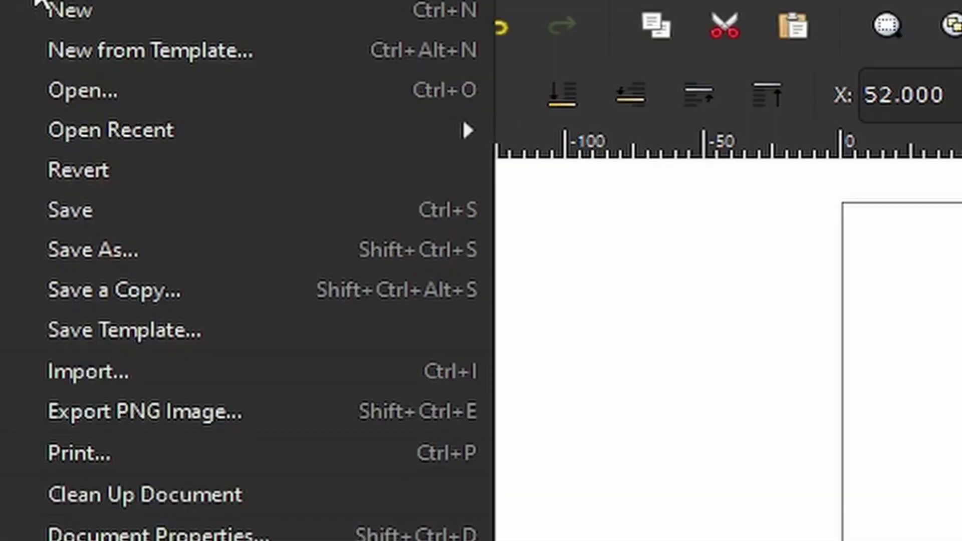
{"action": "left_click", "coordinate": [168, 263]}
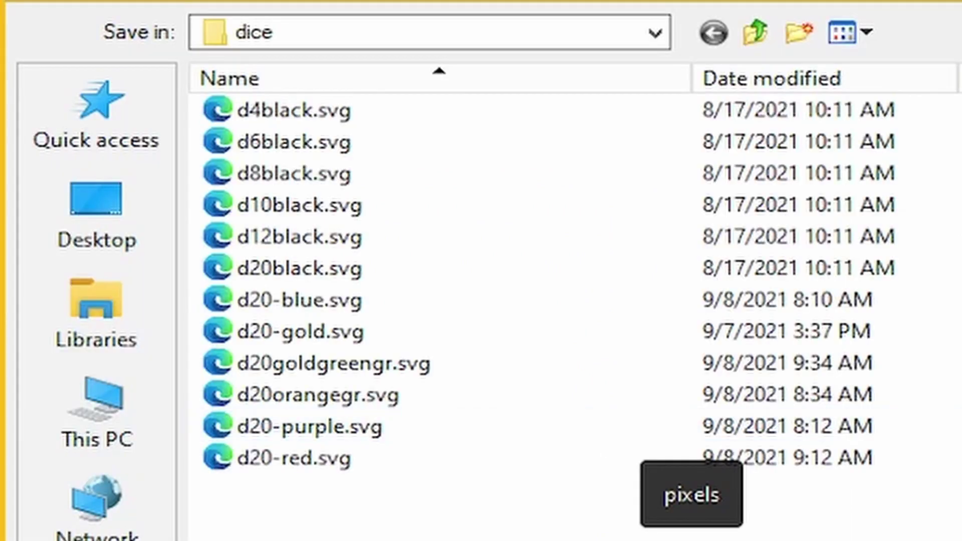
{"action": "left_click", "coordinate": [340, 434]}
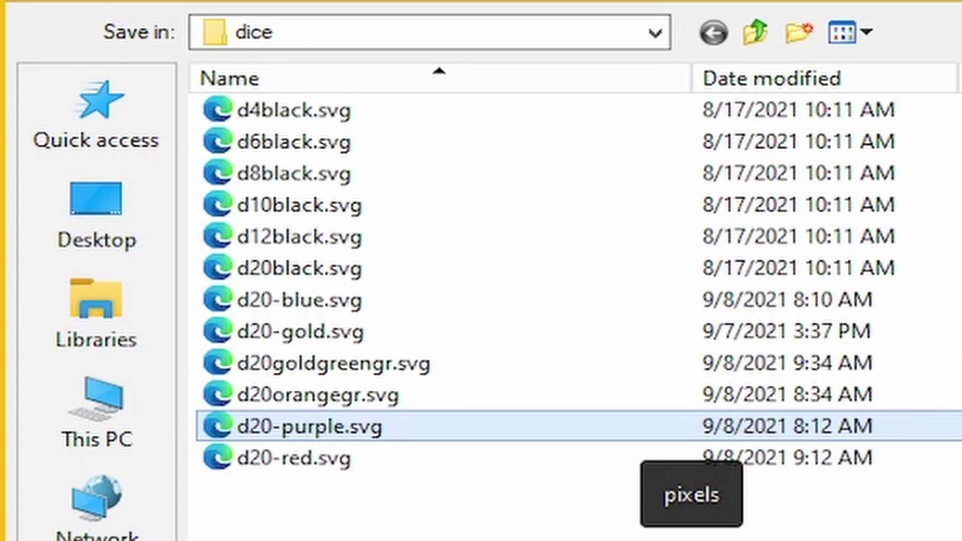
{"action": "left_click", "coordinate": [506, 314]}
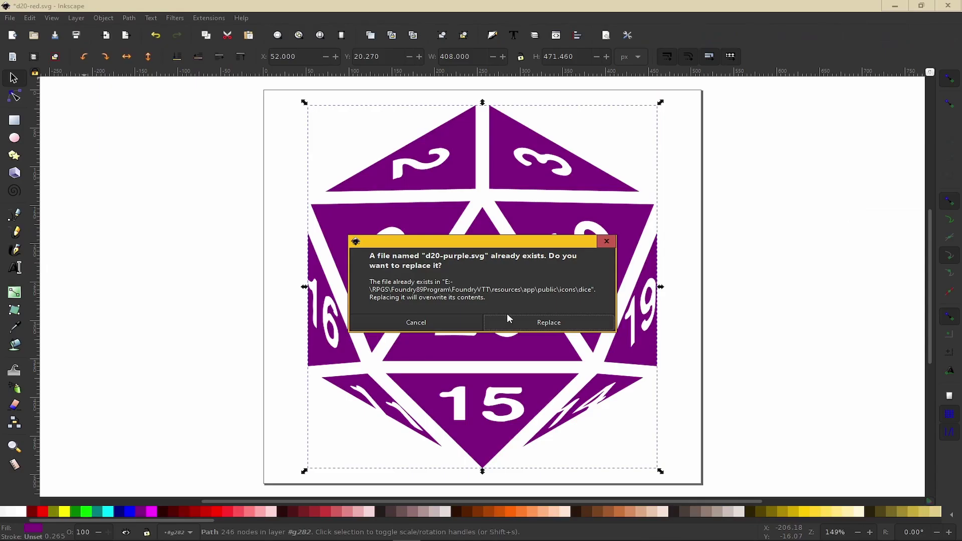
{"action": "left_click", "coordinate": [514, 317]}
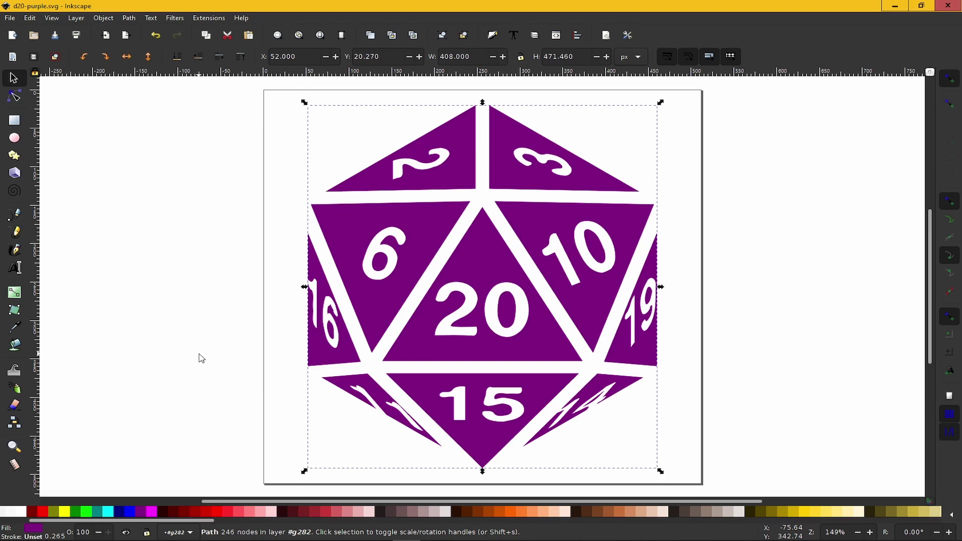
Step: Open the Fill and Stroke settings for the die and change its flat fill to a linear gradient
{"action": "left_click", "coordinate": [103, 18]}
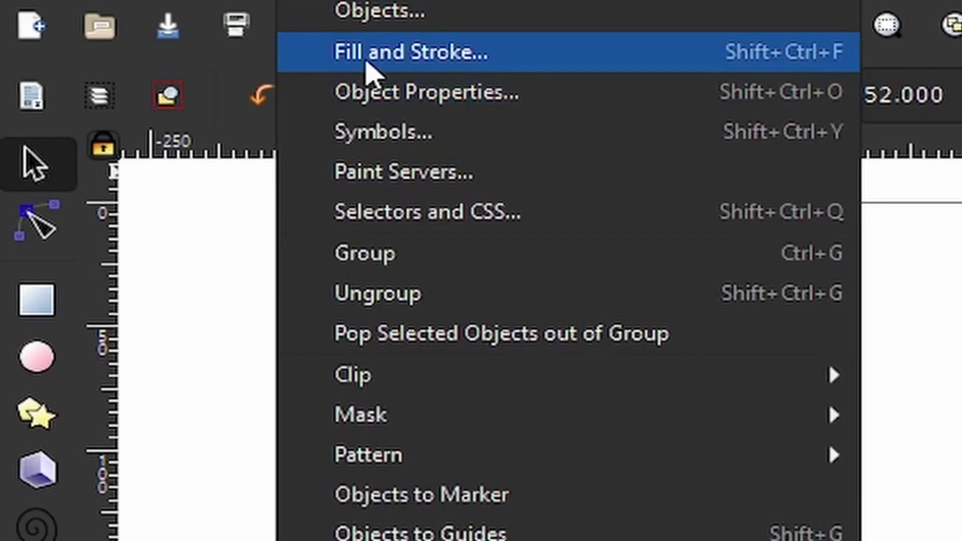
{"action": "left_click", "coordinate": [368, 55]}
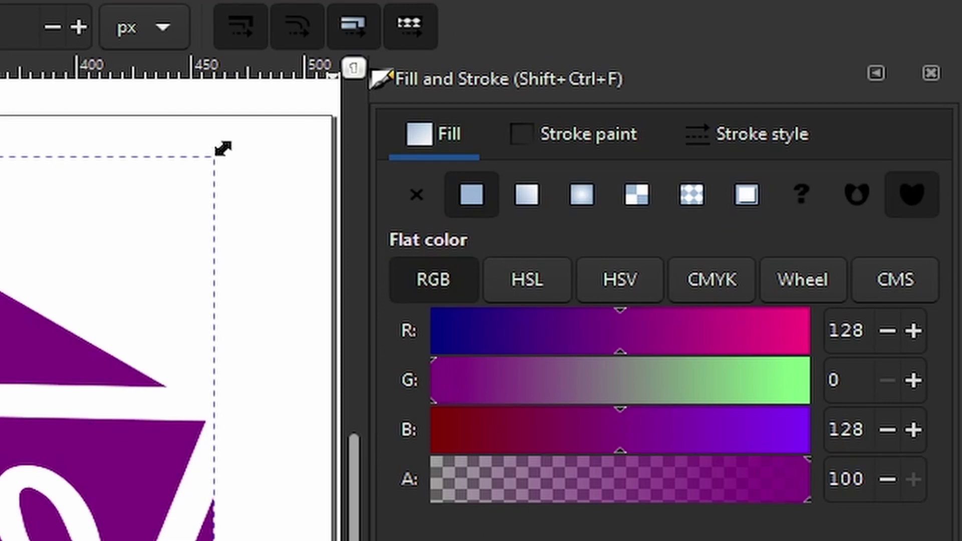
{"action": "left_click", "coordinate": [526, 195]}
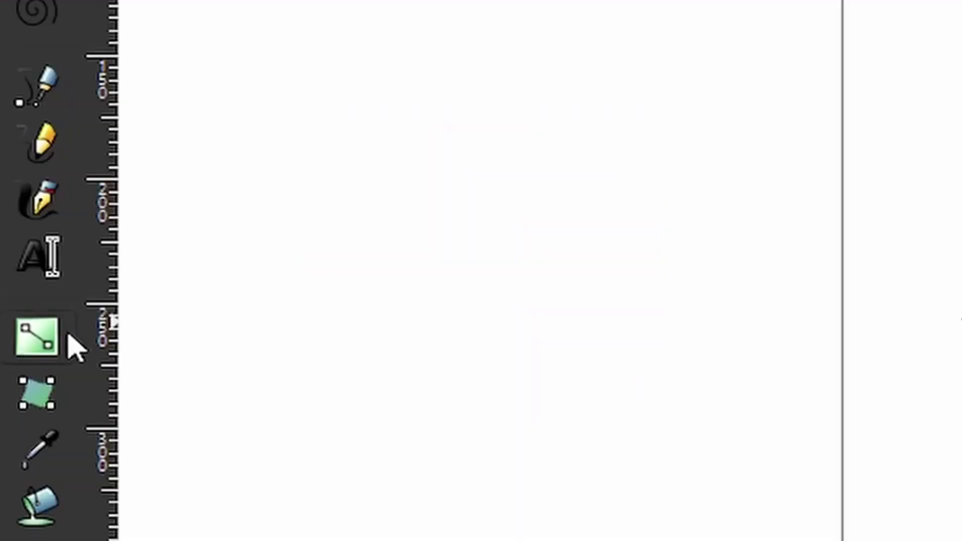
Step: With the Gradient tool, color the die gradient's transparent end stop gold (RGB 255, 204, 0) and move its handle to the die's lower-left area
{"action": "left_click", "coordinate": [29, 349]}
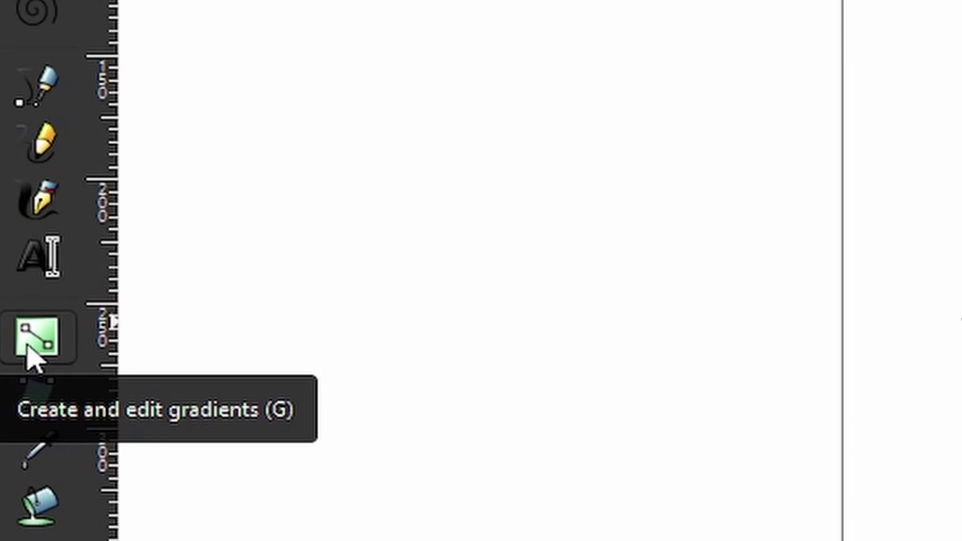
{"action": "left_click", "coordinate": [28, 351]}
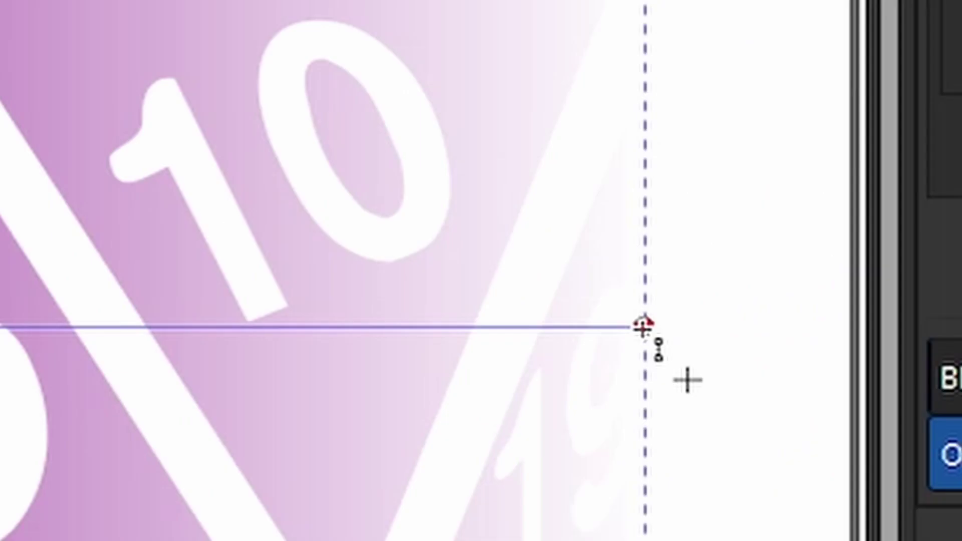
{"action": "left_click", "coordinate": [643, 326]}
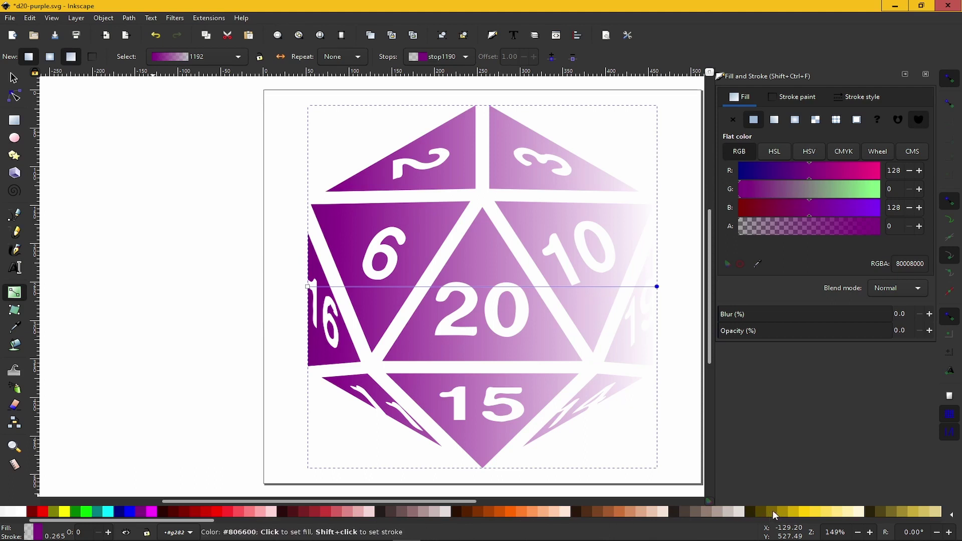
{"action": "left_click", "coordinate": [804, 512]}
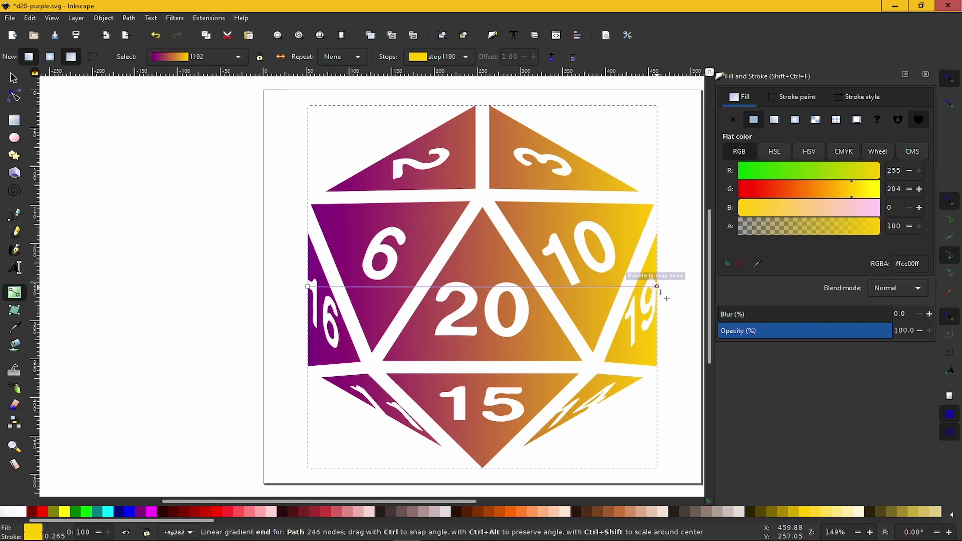
{"action": "left_click_drag", "start_coordinate": [657, 286], "coordinate": [396, 392]}
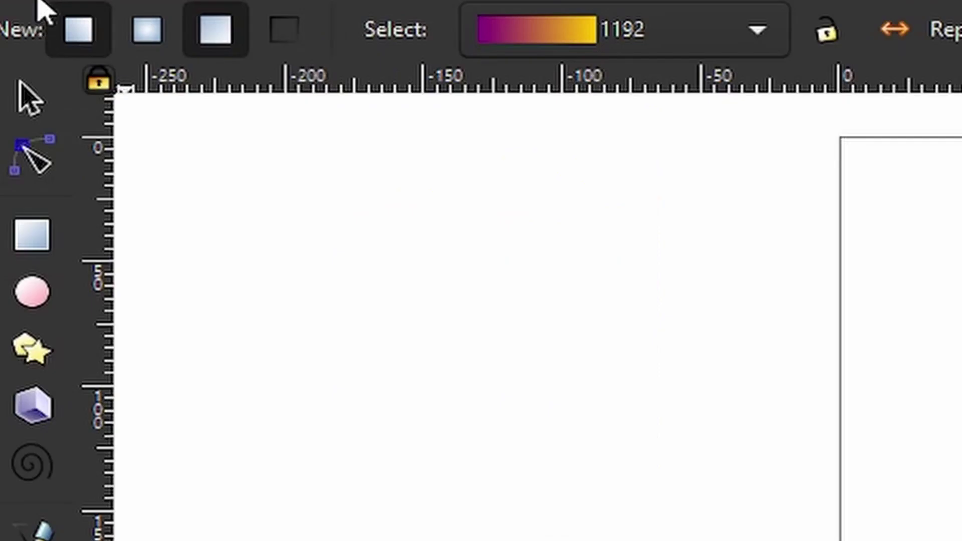
Step: Save a copy of the gradient die as d20purplegoldgr.svg in the dice folder
{"action": "left_click", "coordinate": [9, 18]}
{"action": "left_click", "coordinate": [42, 184]}
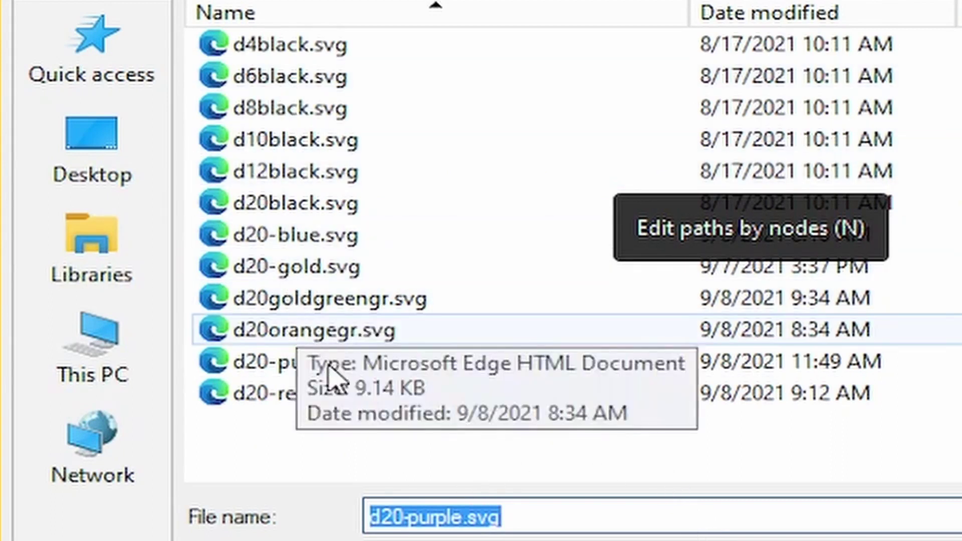
{"action": "left_click", "coordinate": [405, 516]}
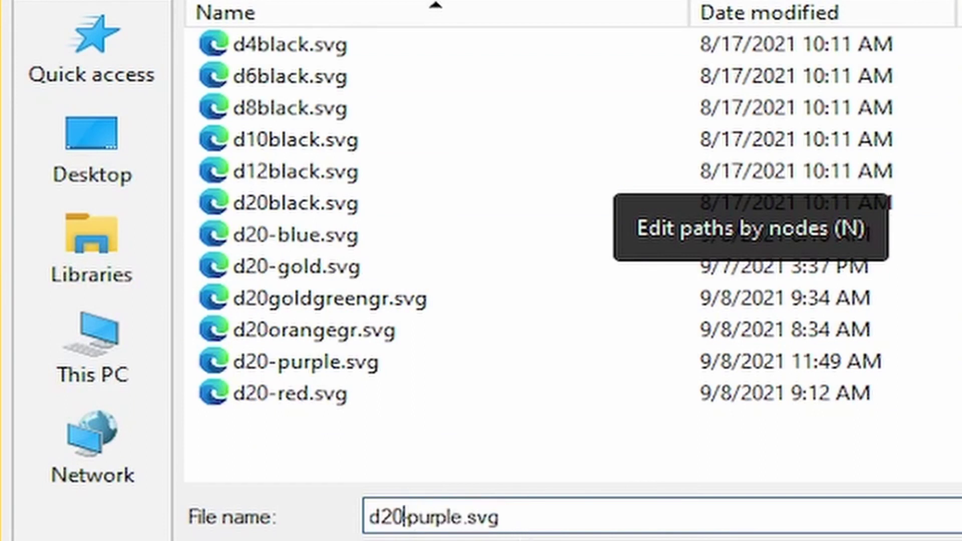
{"action": "key", "text": "Delete"}
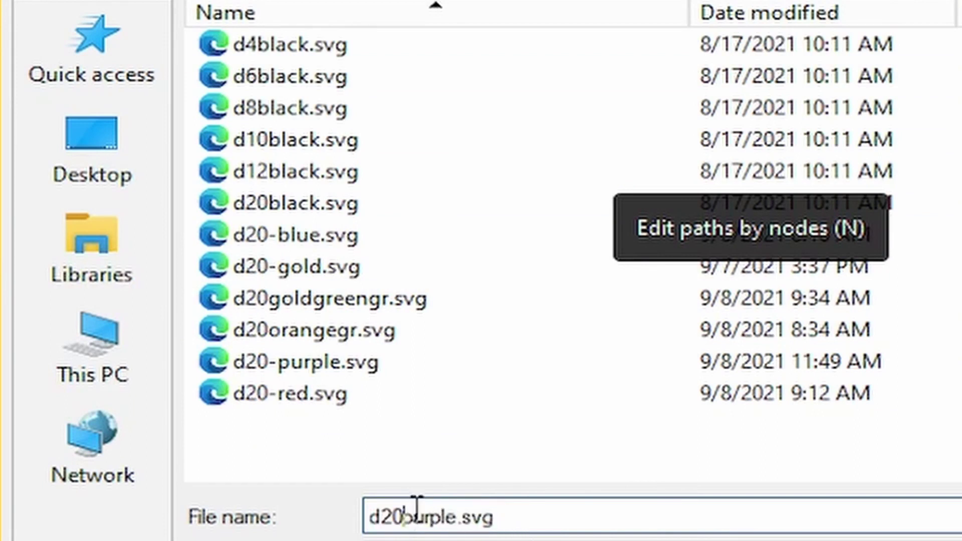
{"action": "left_click", "coordinate": [453, 507]}
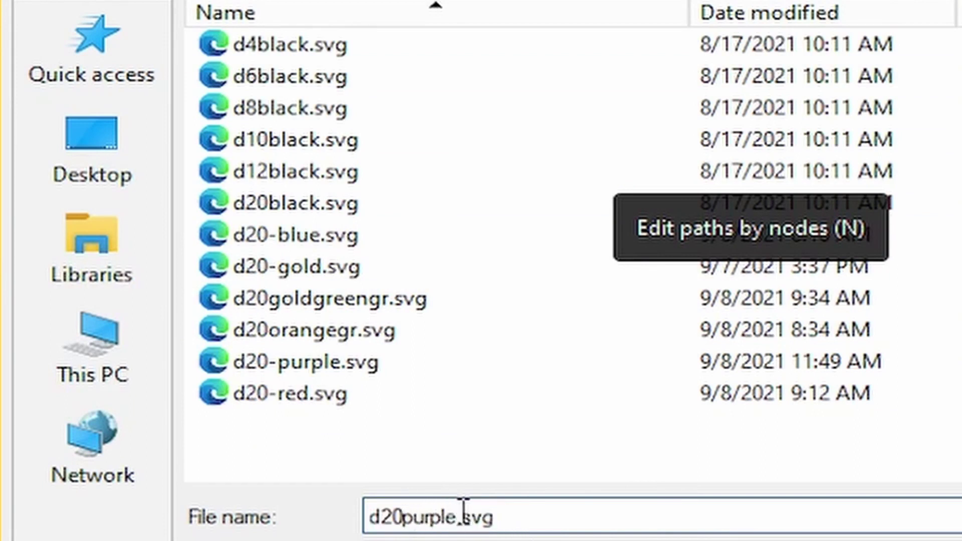
{"action": "type", "text": "gold"}
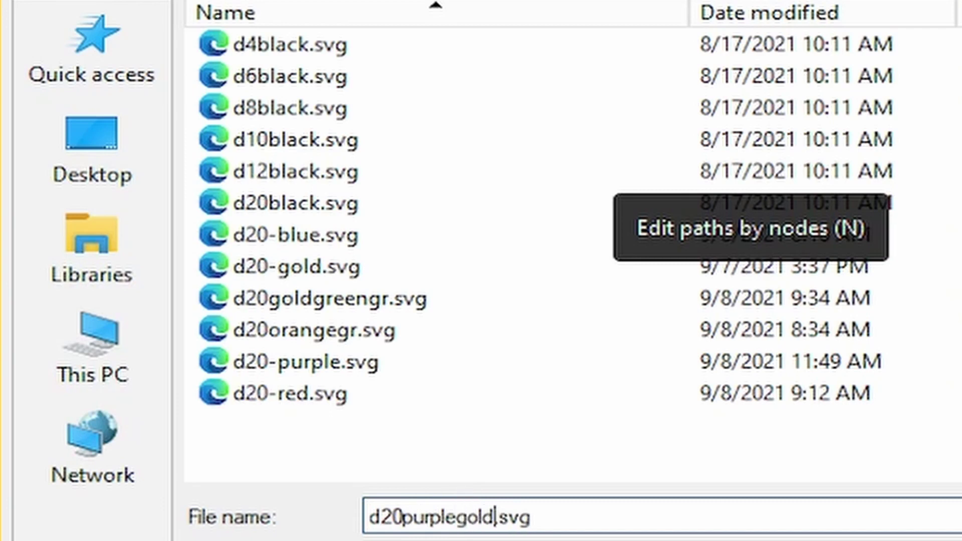
{"action": "type", "text": "gr"}
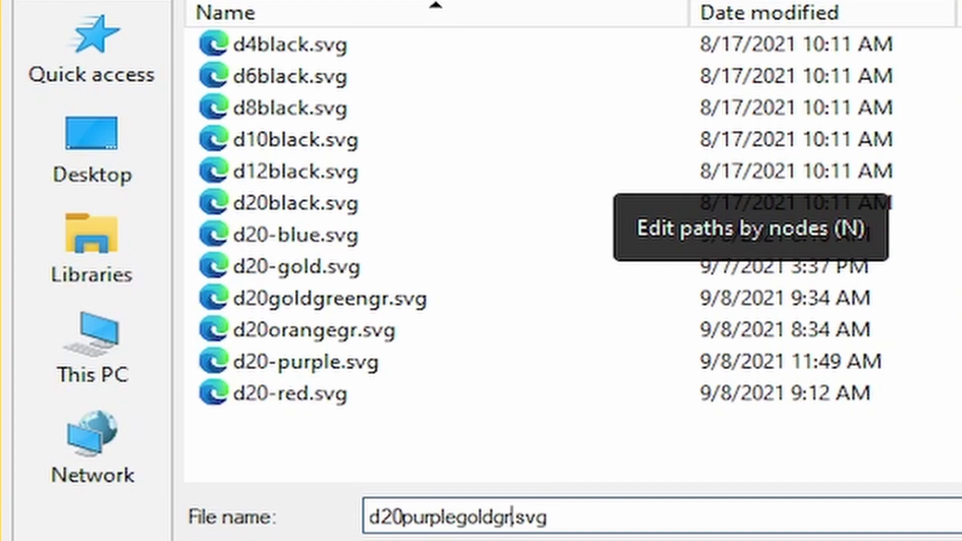
{"action": "key", "text": "Return"}
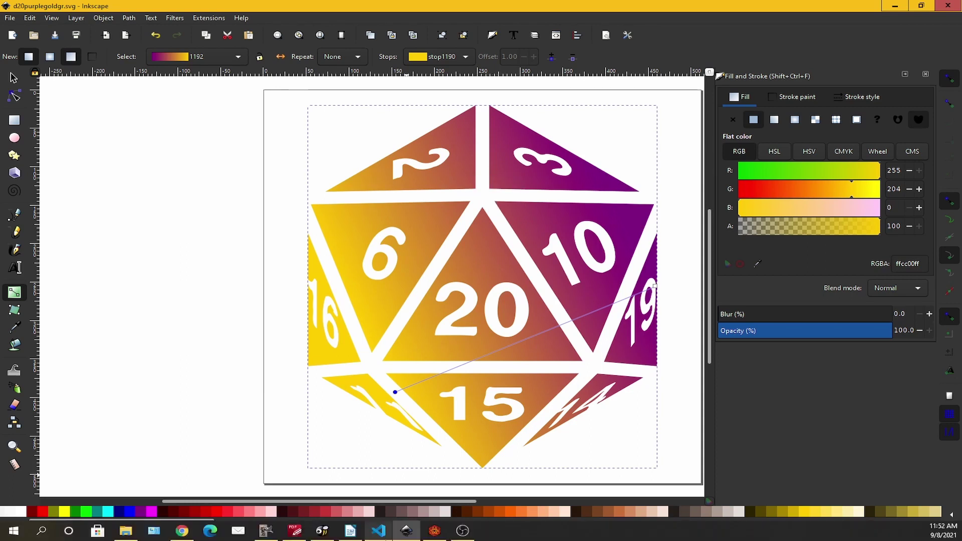
Step: Switch to Visual Studio Code and open characterSheet.html from the system's templates/actor folder
{"action": "mouse_move", "coordinate": [436, 531]}
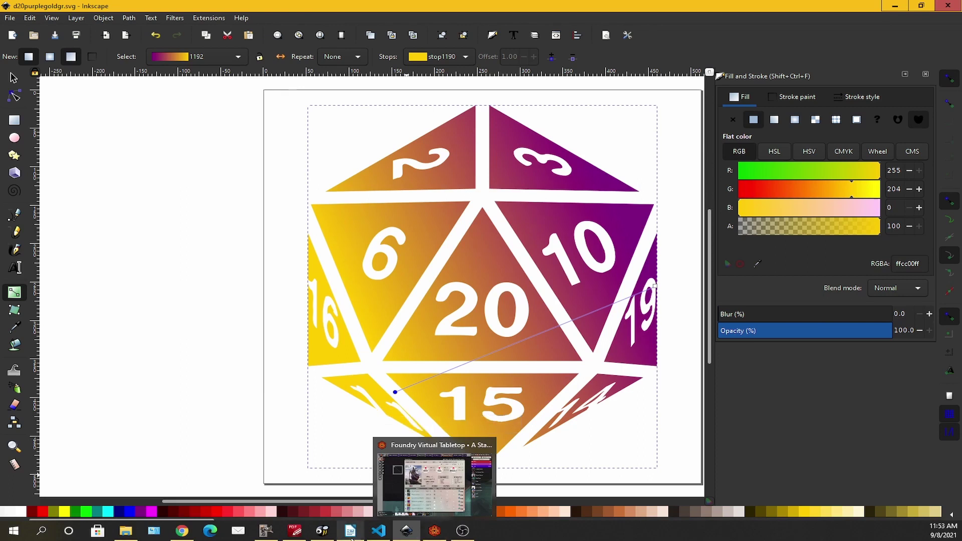
{"action": "mouse_move", "coordinate": [377, 535]}
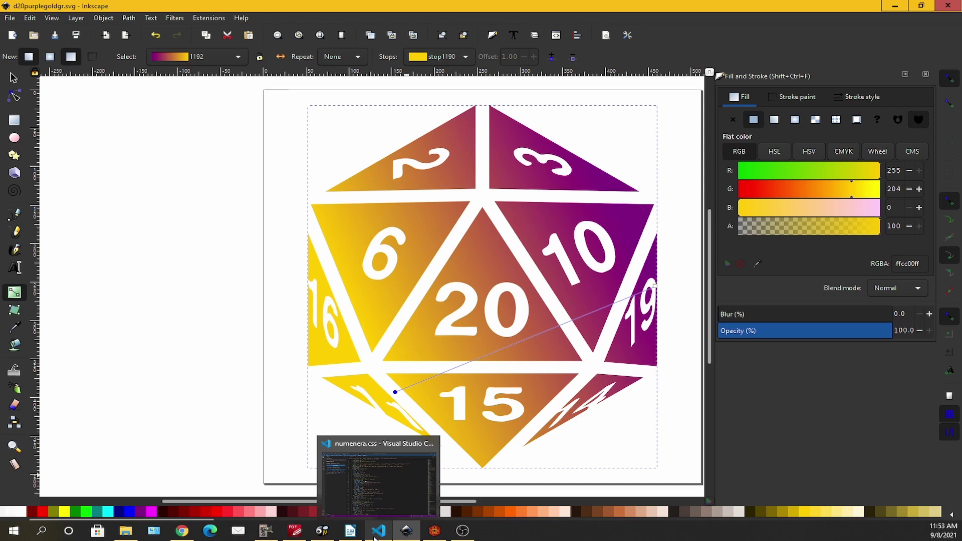
{"action": "left_click", "coordinate": [377, 532]}
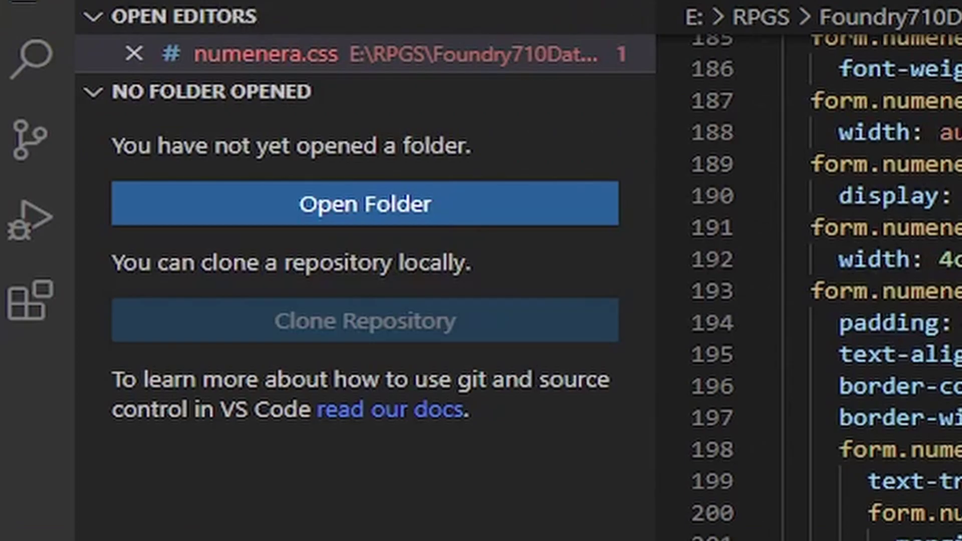
{"action": "left_click", "coordinate": [30, 8]}
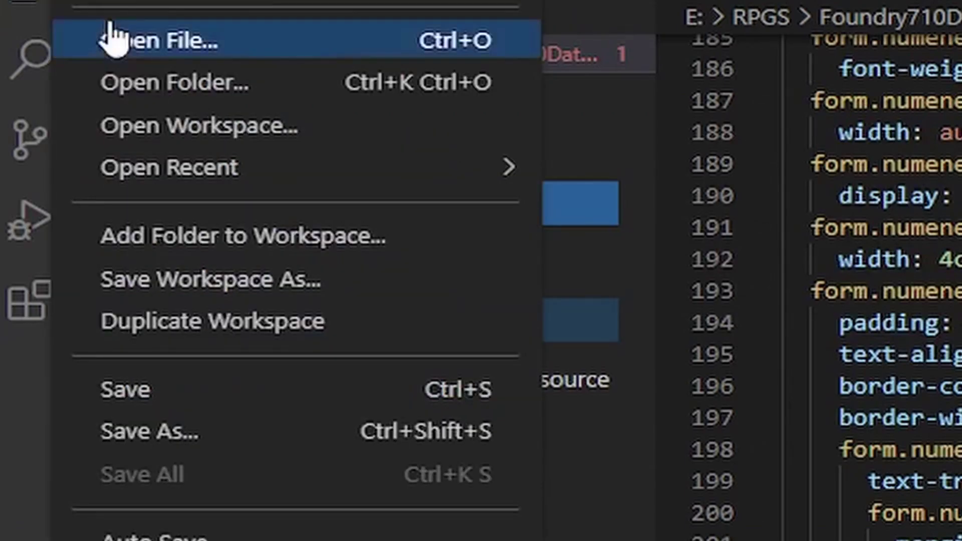
{"action": "left_click", "coordinate": [112, 45]}
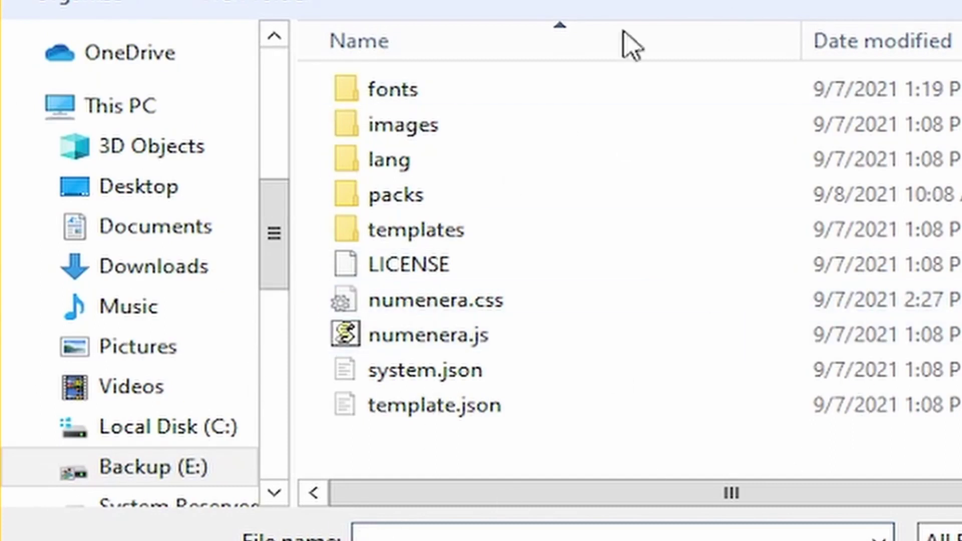
{"action": "left_click", "coordinate": [457, 233]}
{"action": "double_click", "coordinate": [457, 234]}
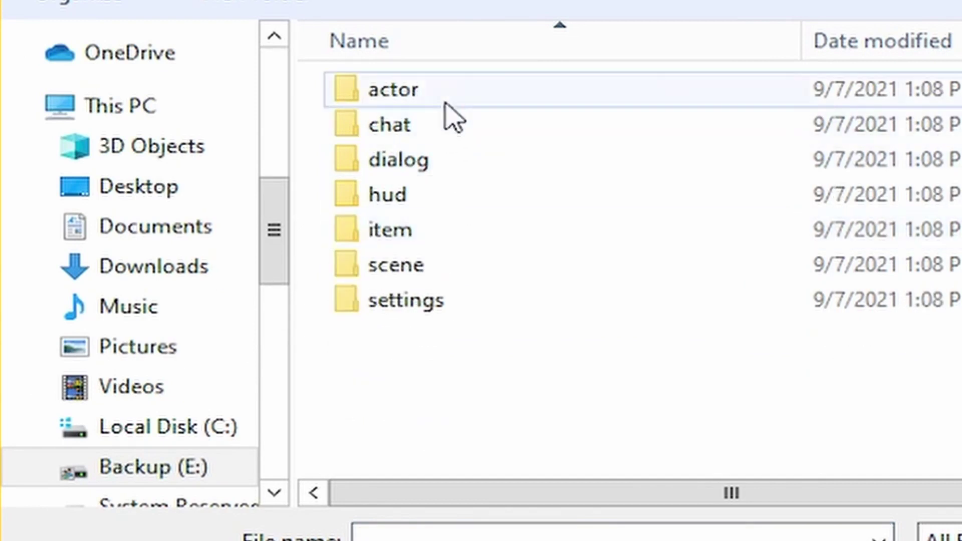
{"action": "double_click", "coordinate": [445, 102]}
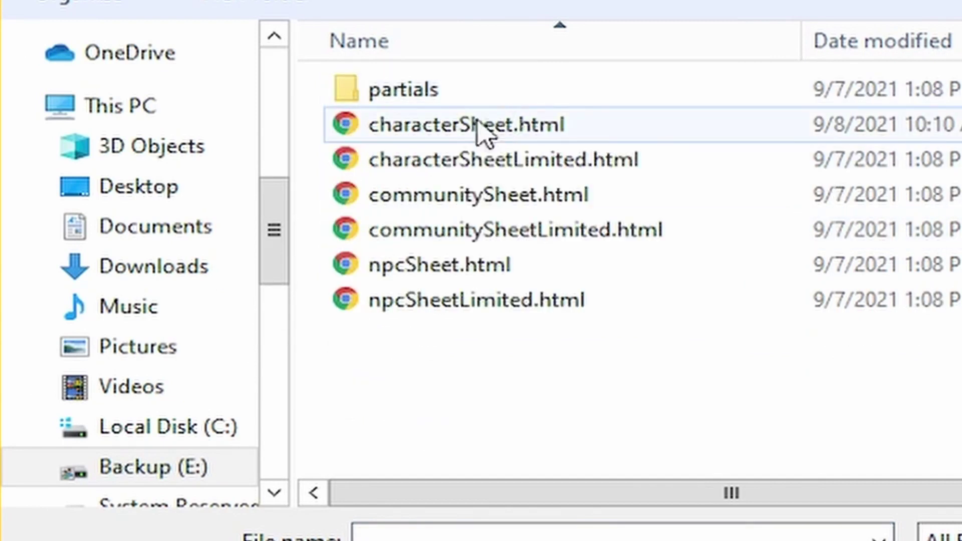
{"action": "left_click", "coordinate": [457, 132]}
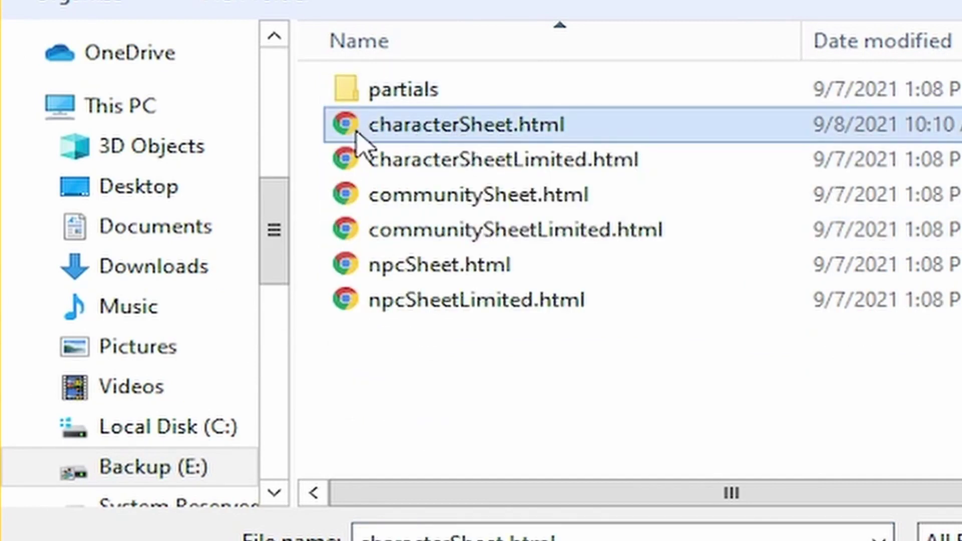
{"action": "double_click", "coordinate": [533, 134]}
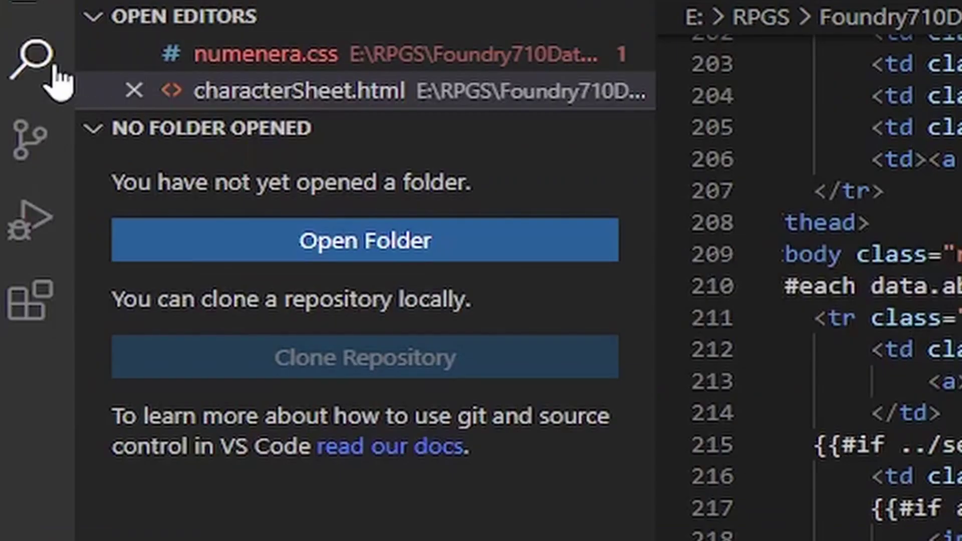
Step: Search the open files for "svg", collapse the numenera.css and weapons.html results, and go to the d20-red.svg match in characterSheet.html
{"action": "left_click", "coordinate": [17, 67]}
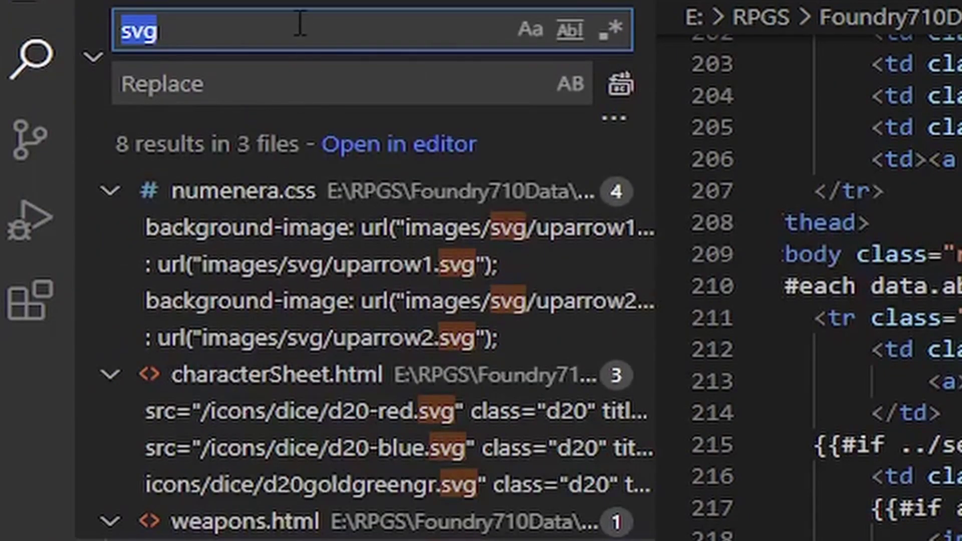
{"action": "left_click", "coordinate": [250, 24]}
{"action": "left_click_drag", "start_coordinate": [204, 30], "coordinate": [87, 43]}
{"action": "left_click", "coordinate": [348, 30]}
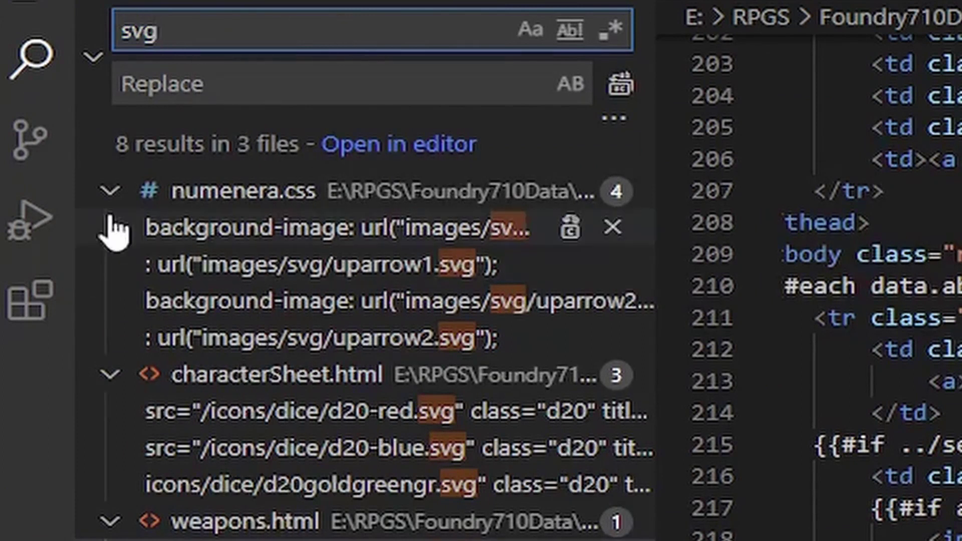
{"action": "left_click", "coordinate": [108, 377]}
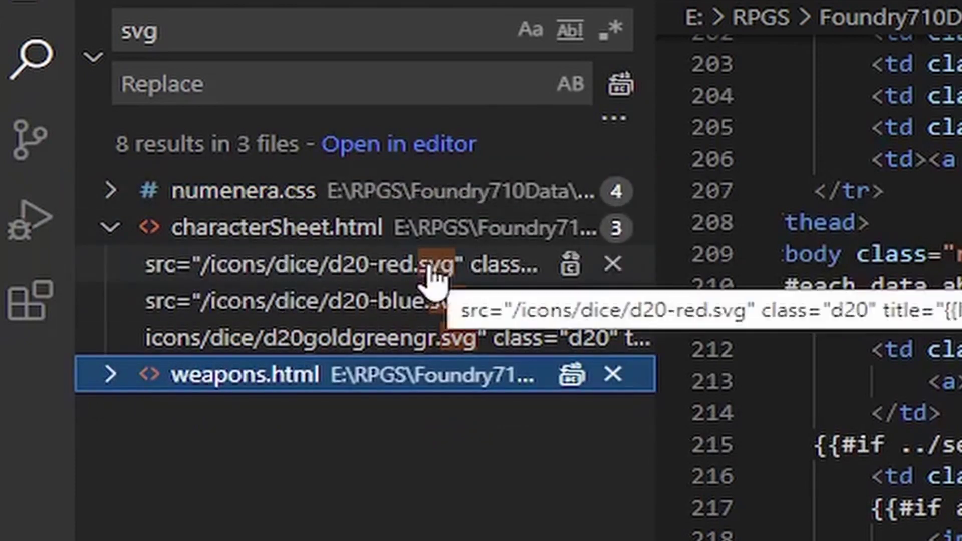
{"action": "left_click", "coordinate": [419, 277]}
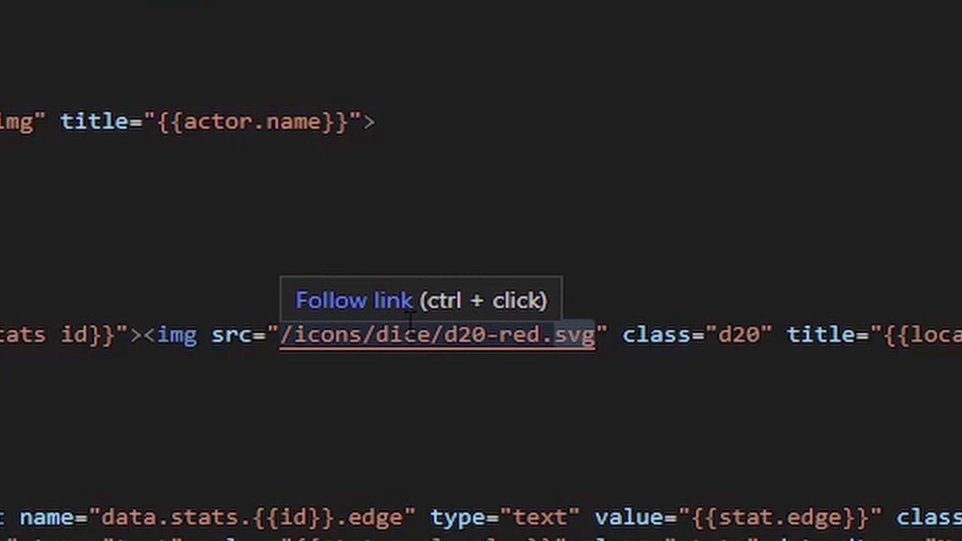
Step: Change the stat roll image source on line 25 from d20-red.svg to /icons/dice/d20purplegoldgr.svg
{"action": "left_click", "coordinate": [403, 335]}
{"action": "double_click", "coordinate": [403, 334]}
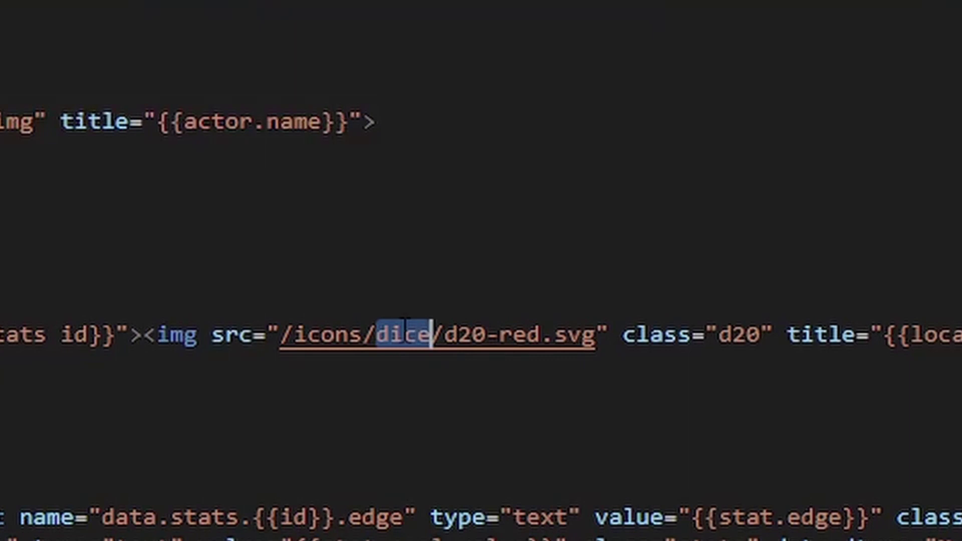
{"action": "left_click", "coordinate": [457, 335]}
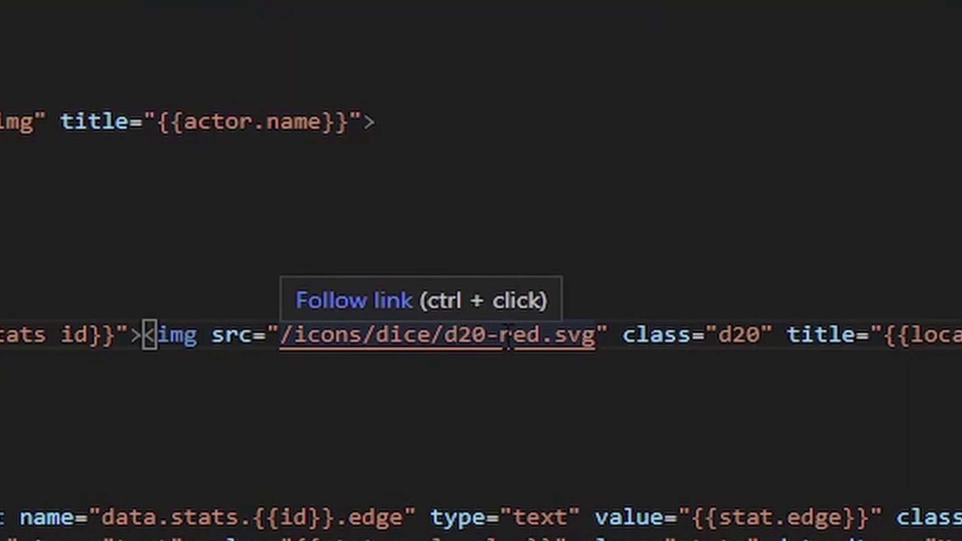
{"action": "left_click", "coordinate": [487, 338]}
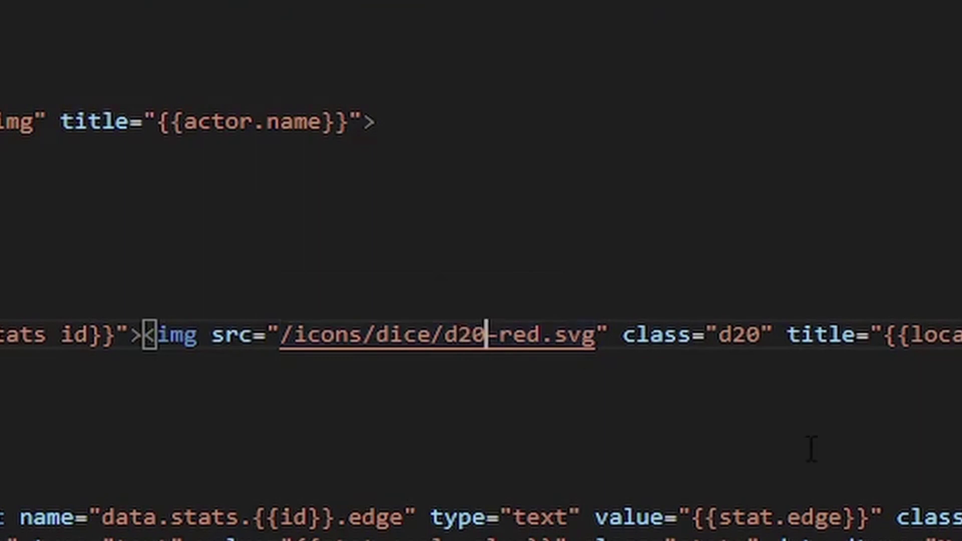
{"action": "key", "text": "Delete"}
{"action": "key", "text": "Delete"}
{"action": "key", "text": "Delete"}
{"action": "key", "text": "Delete"}
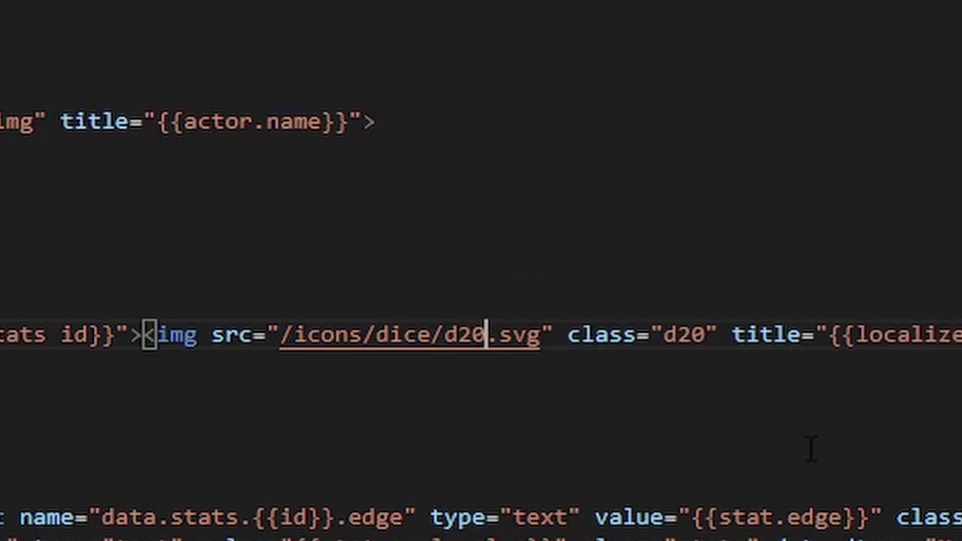
{"action": "type", "text": "pu"}
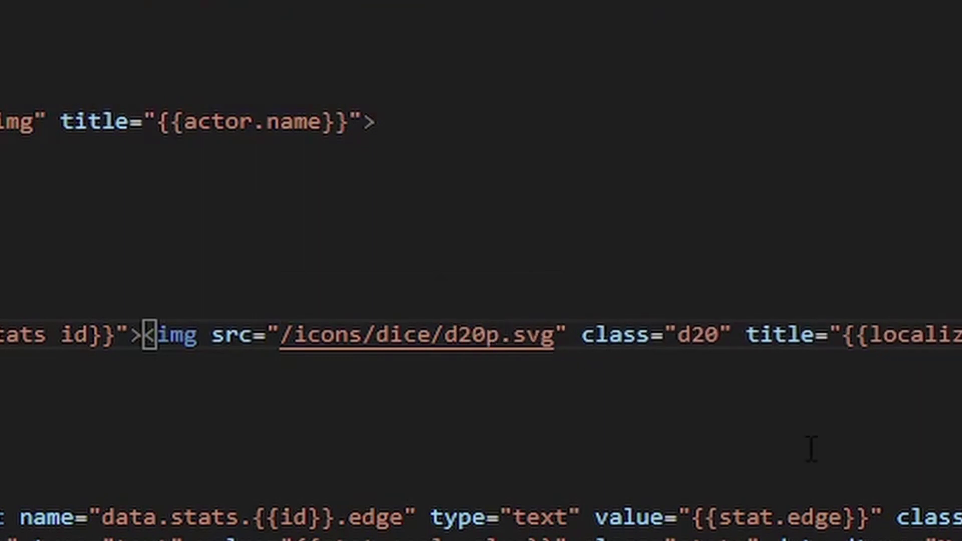
{"action": "type", "text": "rpl"}
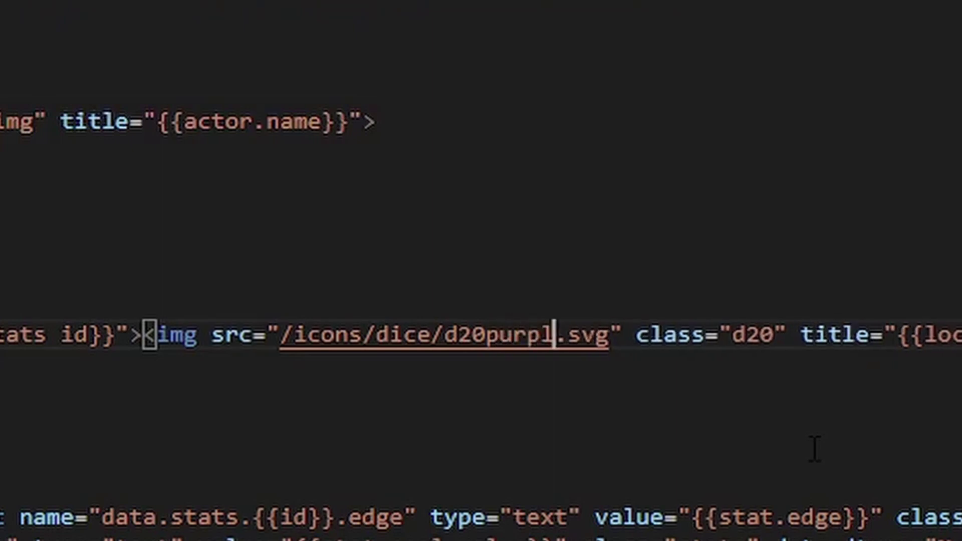
{"action": "type", "text": "egol"}
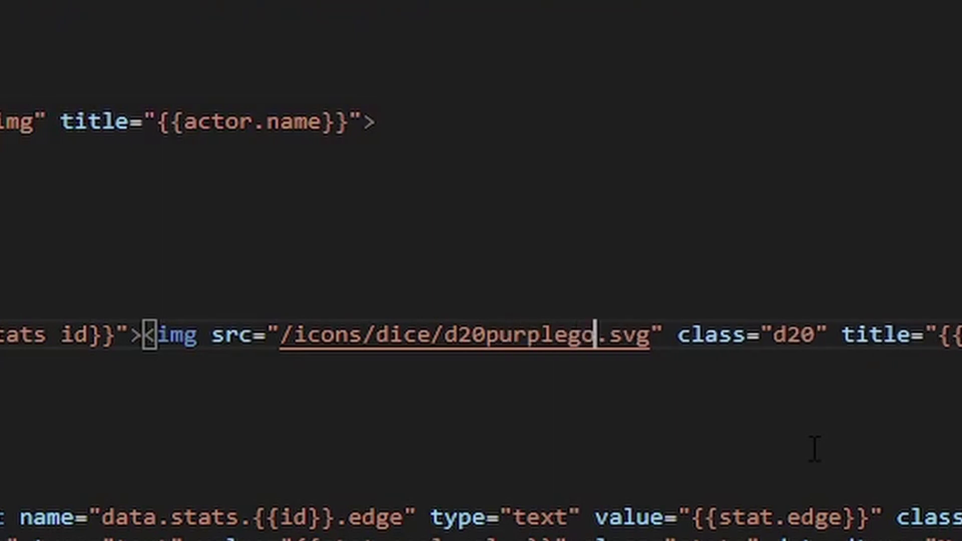
{"action": "type", "text": "gr"}
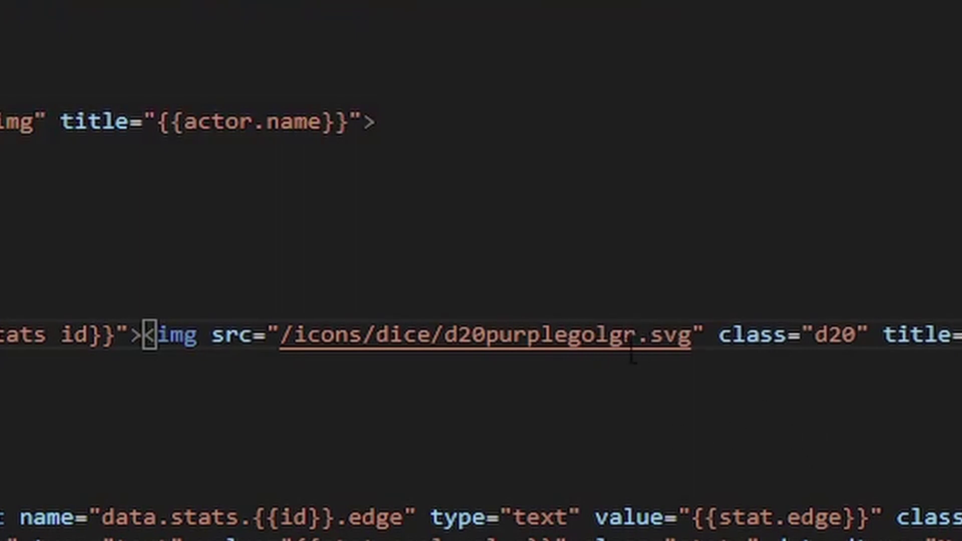
{"action": "left_click", "coordinate": [614, 325]}
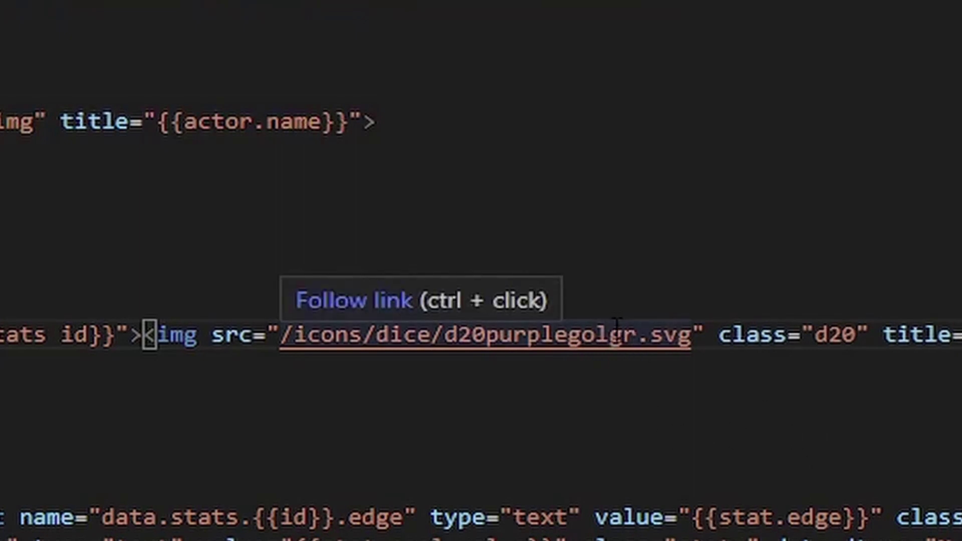
{"action": "type", "text": "d"}
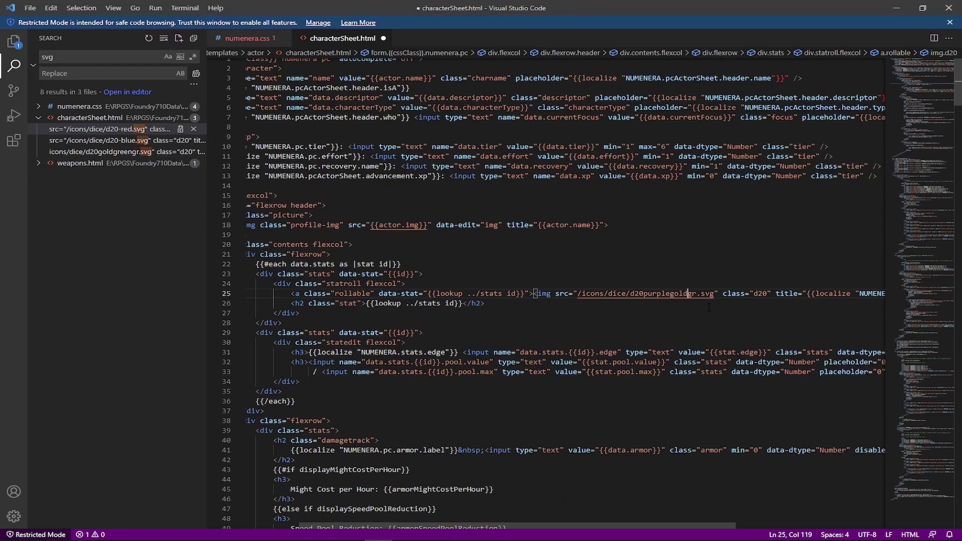
Step: Save characterSheet.html, switch to Foundry Virtual Tabletop, and dismiss the Turn Marker update notice
{"action": "key", "text": "ctrl+s"}
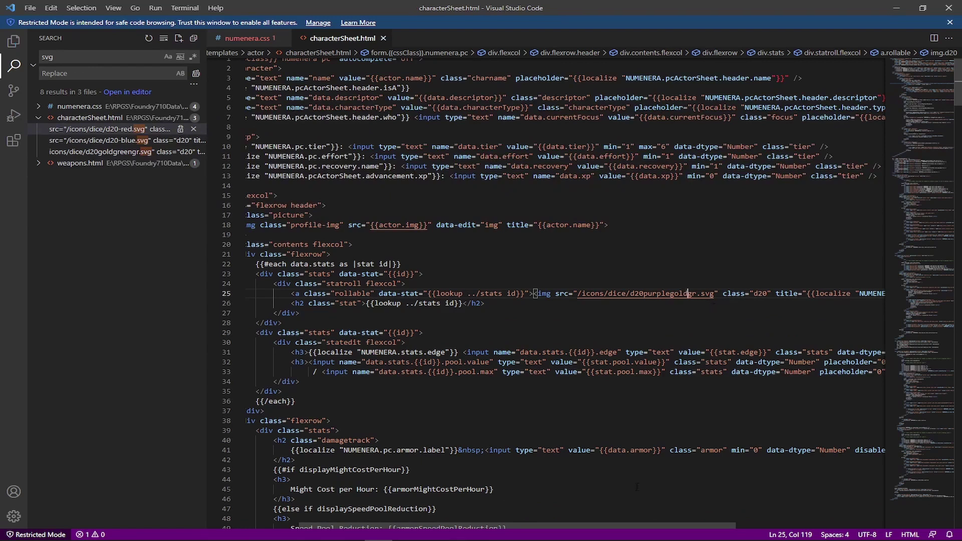
{"action": "mouse_move", "coordinate": [437, 532]}
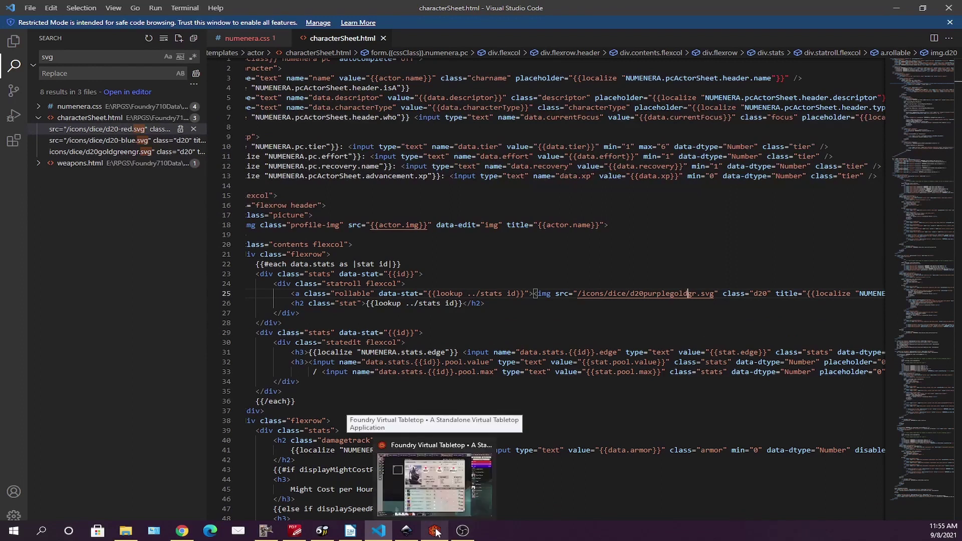
{"action": "left_click", "coordinate": [436, 531]}
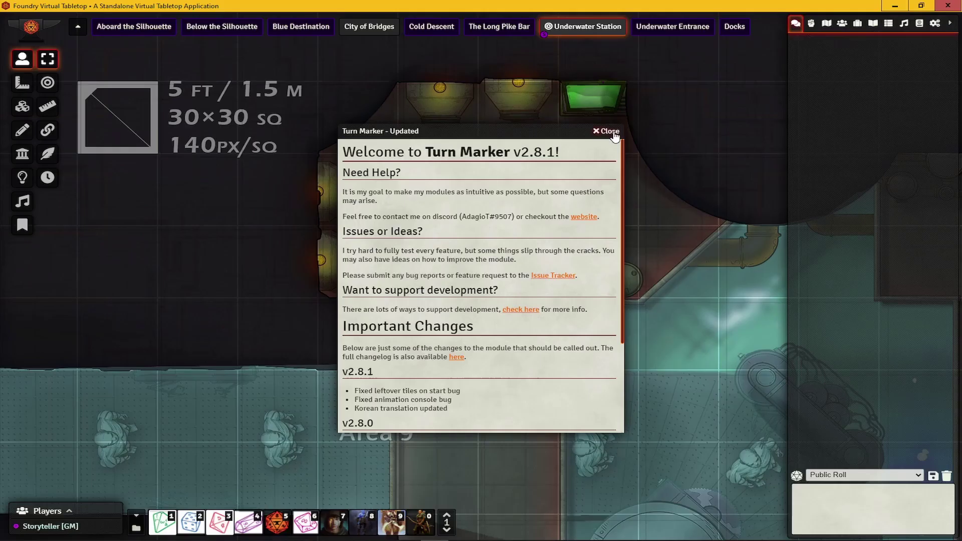
{"action": "left_click", "coordinate": [610, 131]}
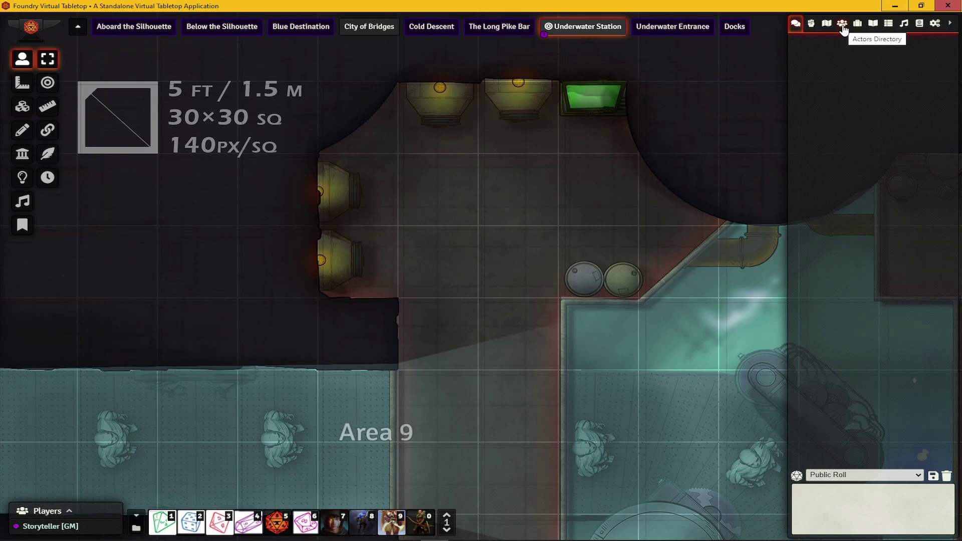
Step: Open the third character in the PCs actor folder and check the dice icons among its abilities and equipment
{"action": "left_click", "coordinate": [935, 23]}
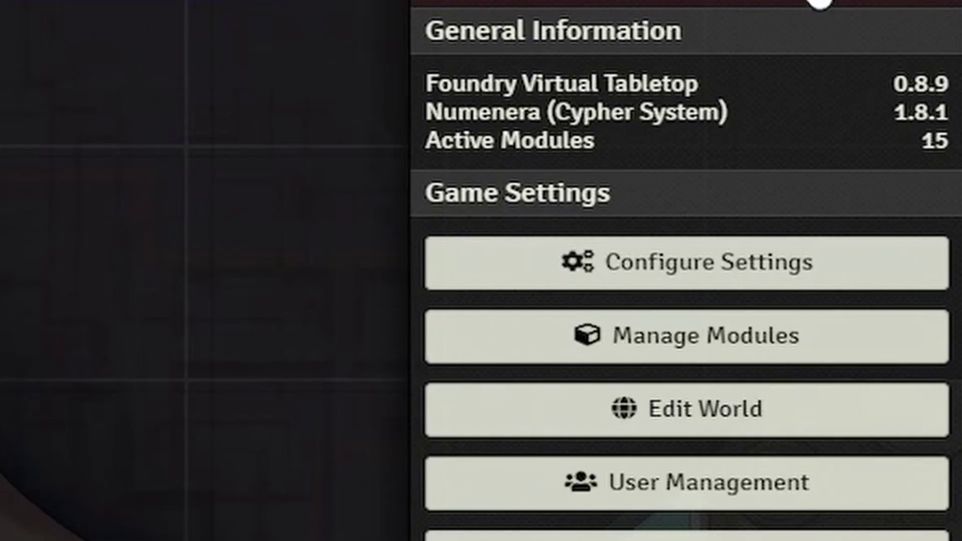
{"action": "left_click", "coordinate": [591, 1]}
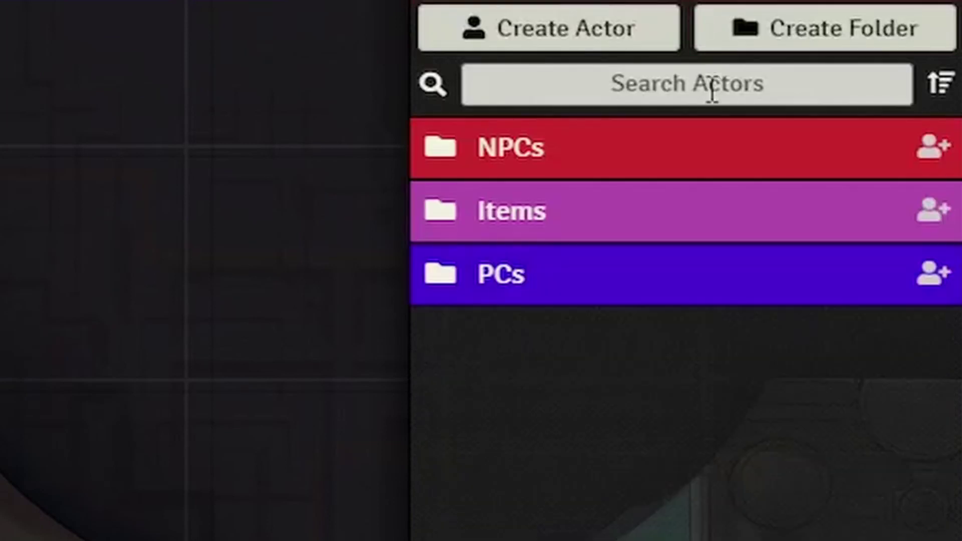
{"action": "left_click", "coordinate": [518, 279]}
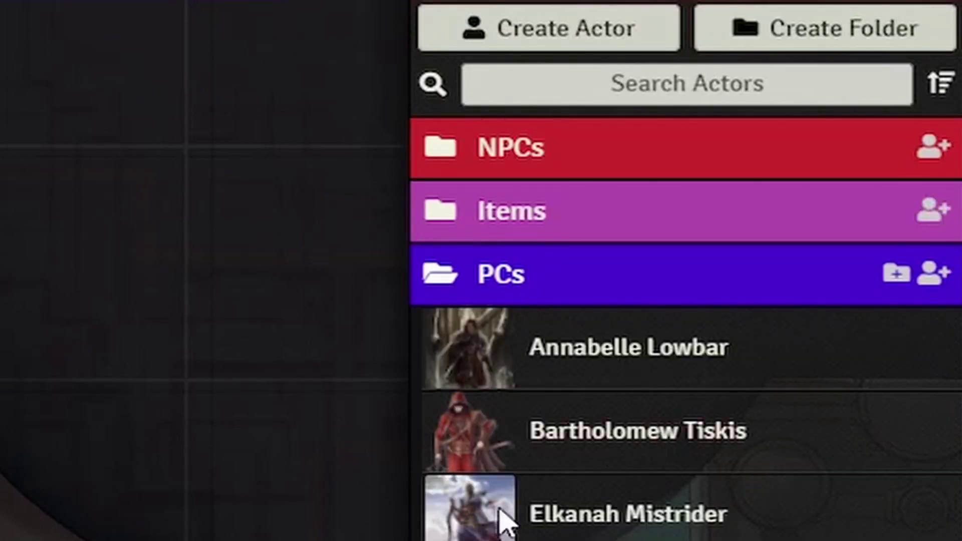
{"action": "left_click", "coordinate": [554, 515]}
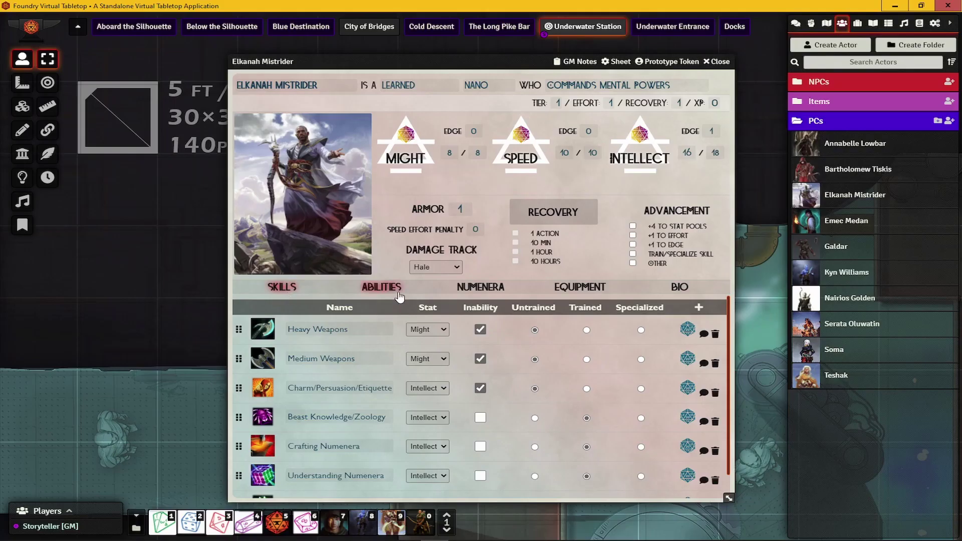
{"action": "left_click", "coordinate": [381, 286]}
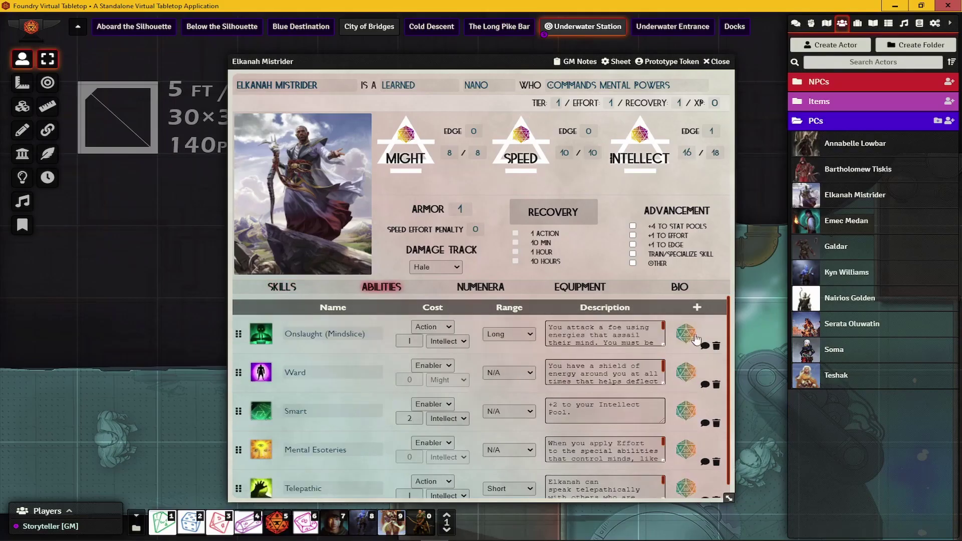
{"action": "left_click", "coordinate": [557, 290]}
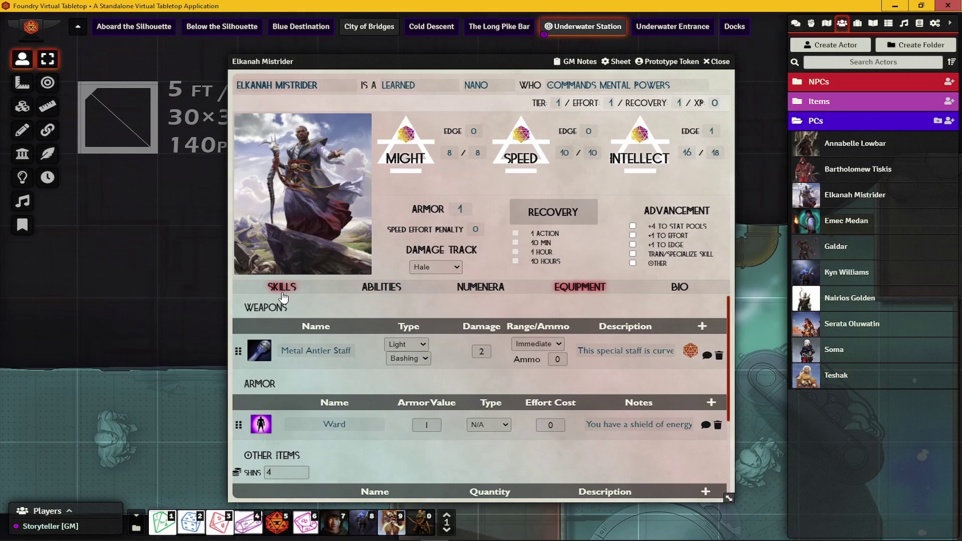
Step: Switch to Visual Studio Code and examine the d20-blue.svg and d20goldgreengr.svg matches in characterSheet.html
{"action": "left_click", "coordinate": [380, 532]}
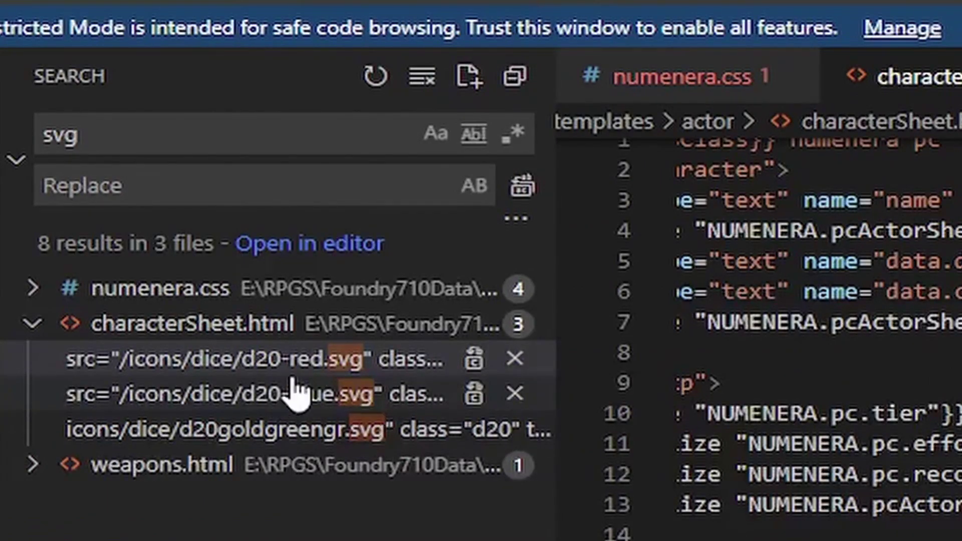
{"action": "left_click", "coordinate": [297, 396]}
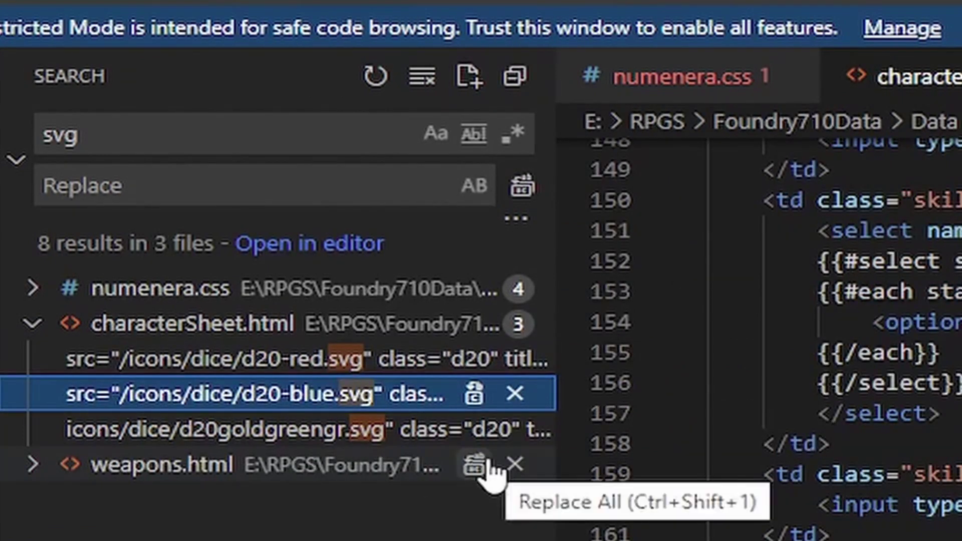
{"action": "left_click", "coordinate": [398, 438]}
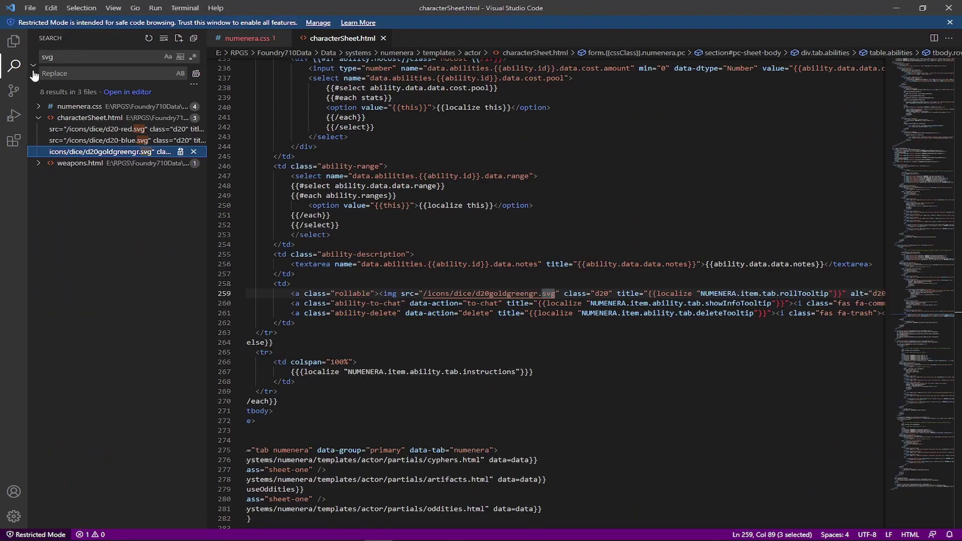
Step: Clear the search term and open weapons.html from the templates/actor/partials folder
{"action": "left_click", "coordinate": [68, 57]}
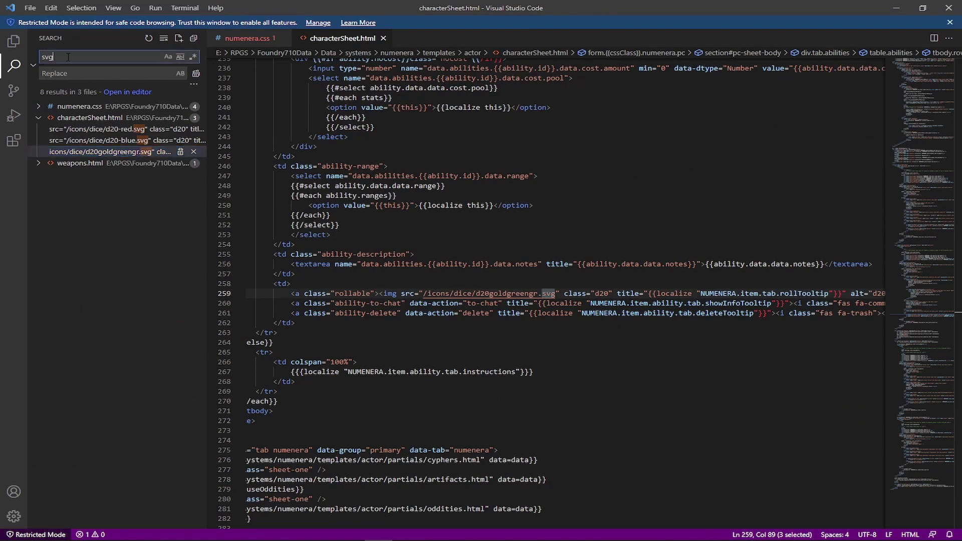
{"action": "key", "text": "ctrl+a"}
{"action": "key", "text": "BackSpace"}
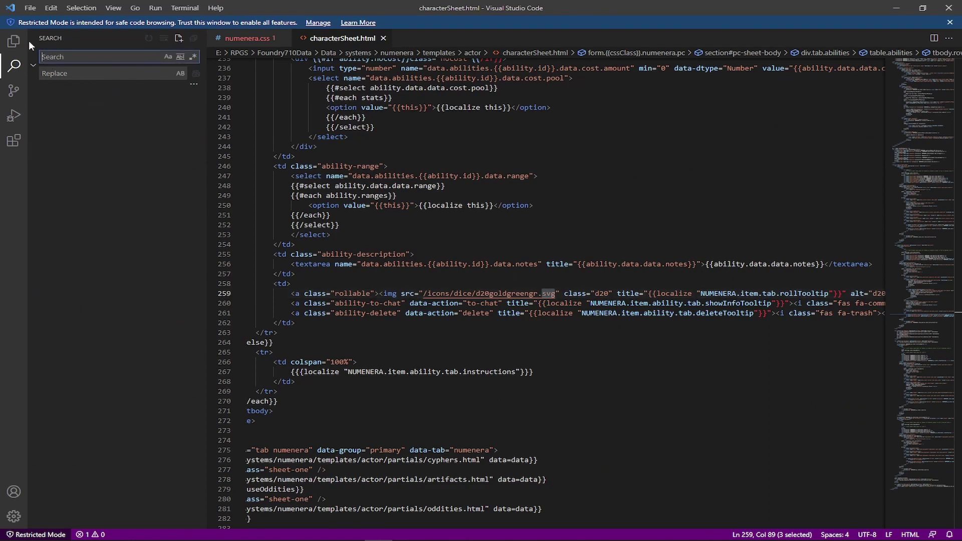
{"action": "left_click", "coordinate": [13, 41]}
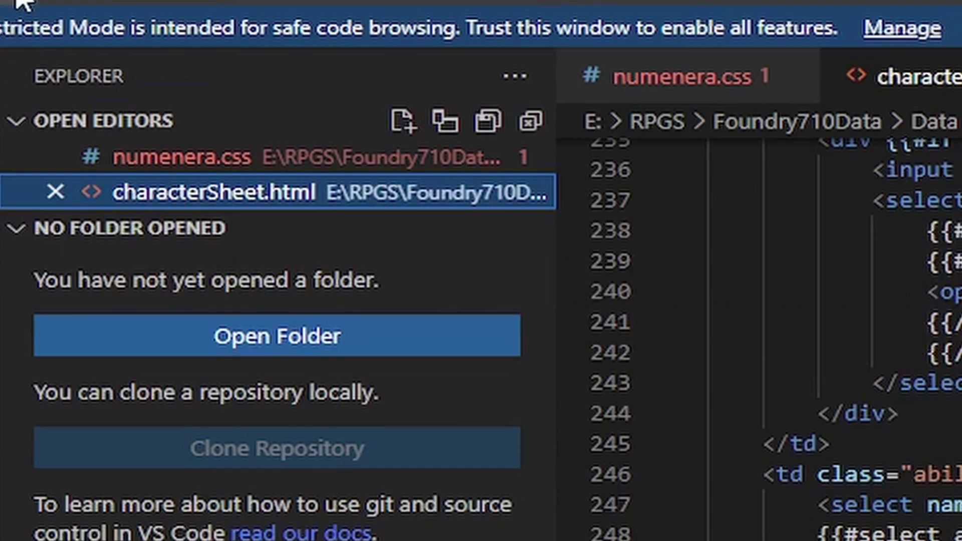
{"action": "left_click", "coordinate": [31, 9]}
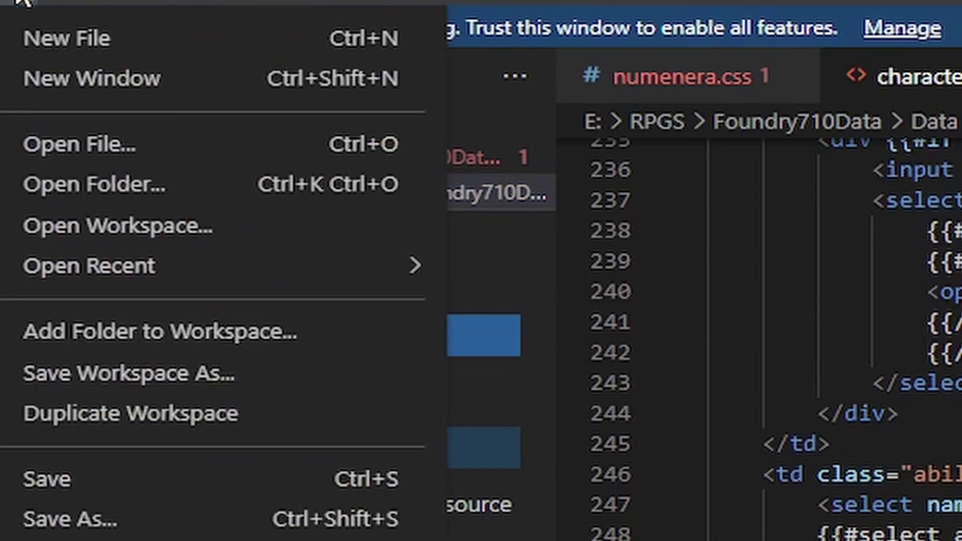
{"action": "left_click", "coordinate": [50, 146]}
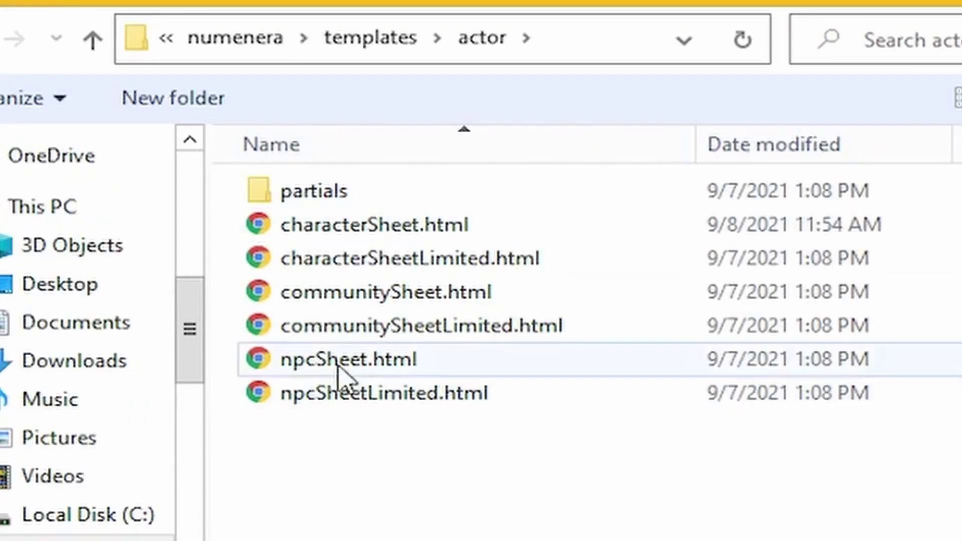
{"action": "double_click", "coordinate": [346, 201]}
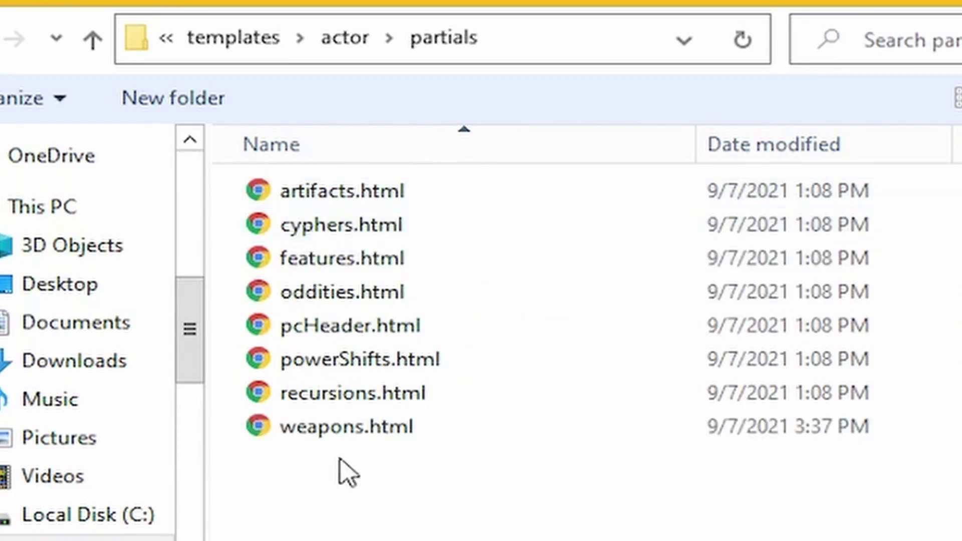
{"action": "double_click", "coordinate": [336, 435]}
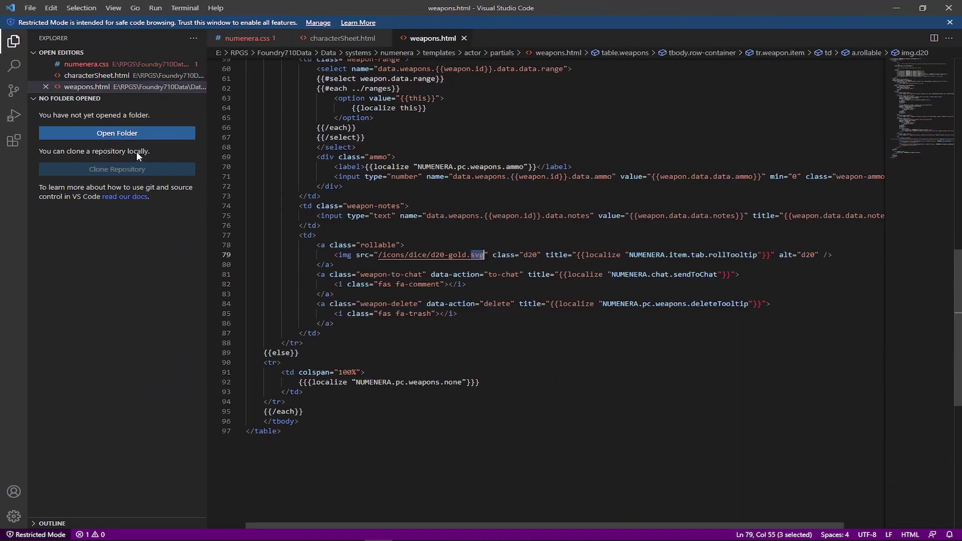
Step: Find the d20-gold.svg match in weapons.html by searching for "svg", and compare it with the sheet in Foundry Virtual Tabletop
{"action": "left_click", "coordinate": [14, 66]}
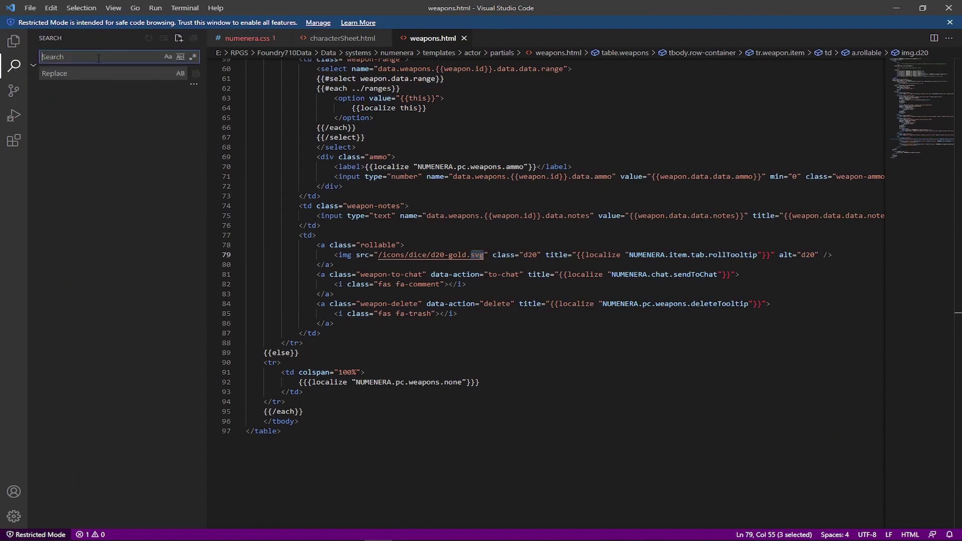
{"action": "type", "text": "svg"}
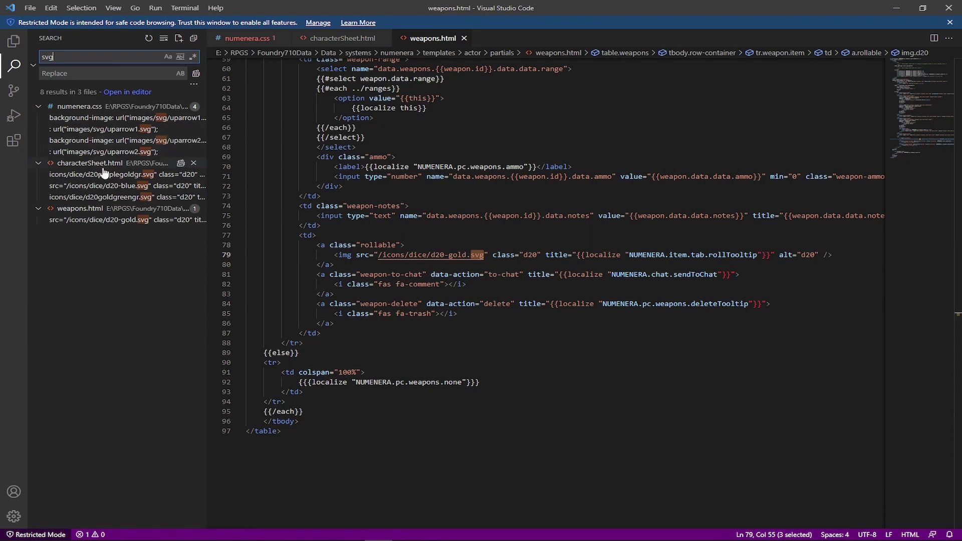
{"action": "left_click", "coordinate": [95, 221]}
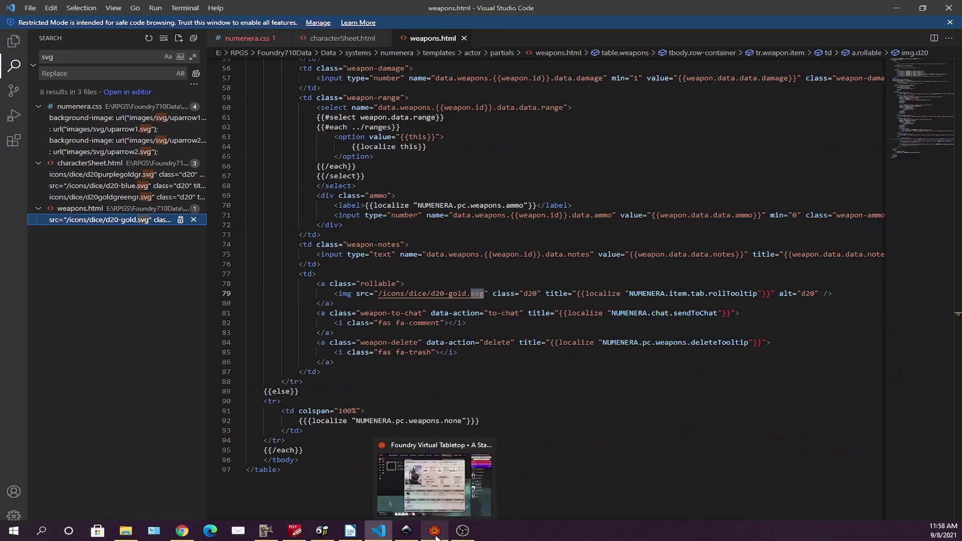
{"action": "left_click", "coordinate": [435, 533]}
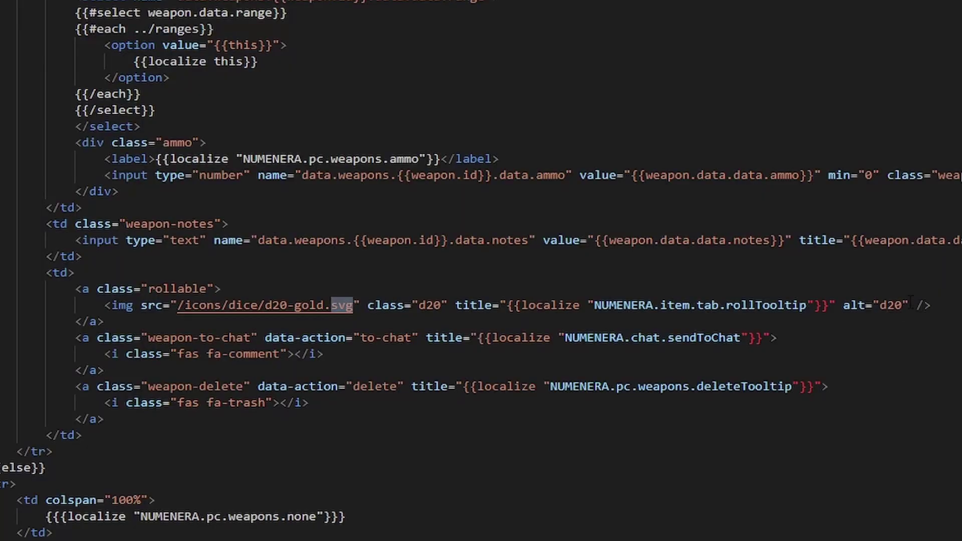
Step: Add an inline style with width: 60px after alt="d20" on the d20-gold.svg image in line 79 of weapons.html
{"action": "left_click", "coordinate": [910, 303]}
{"action": "type", "text": "st"}
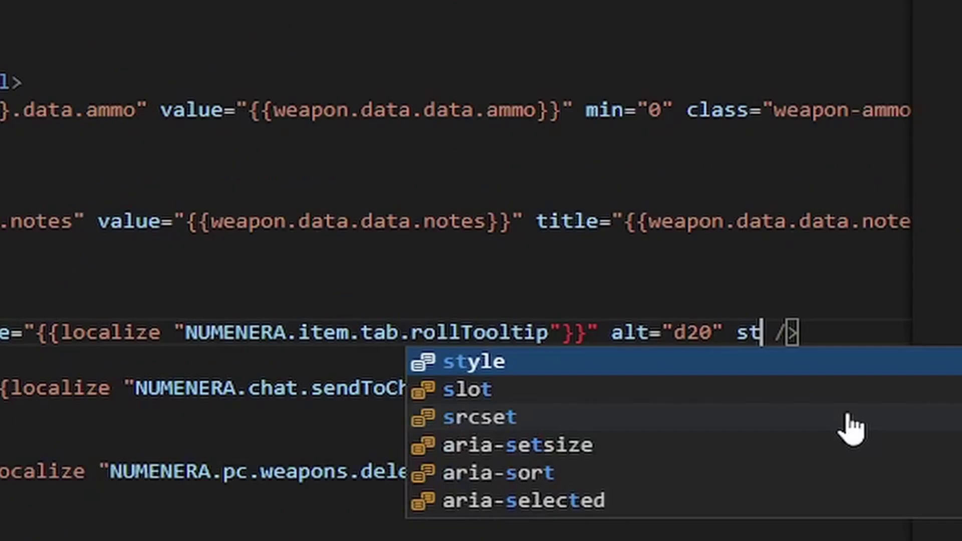
{"action": "left_click", "coordinate": [593, 373]}
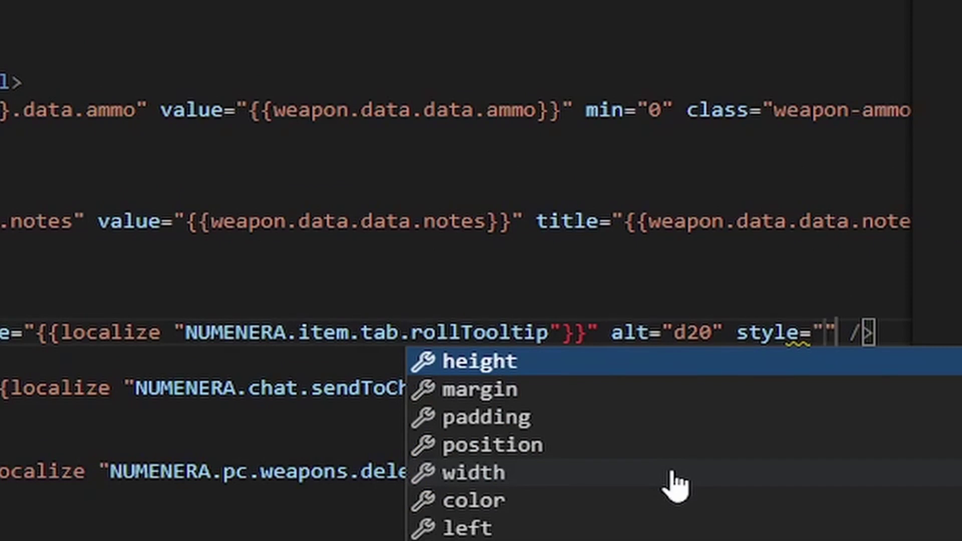
{"action": "left_click", "coordinate": [550, 477]}
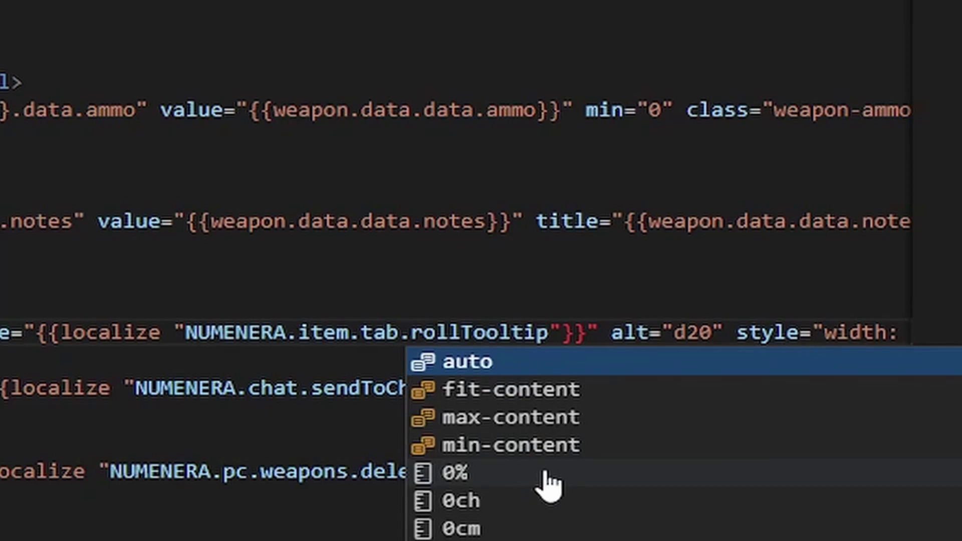
{"action": "type", "text": "6"}
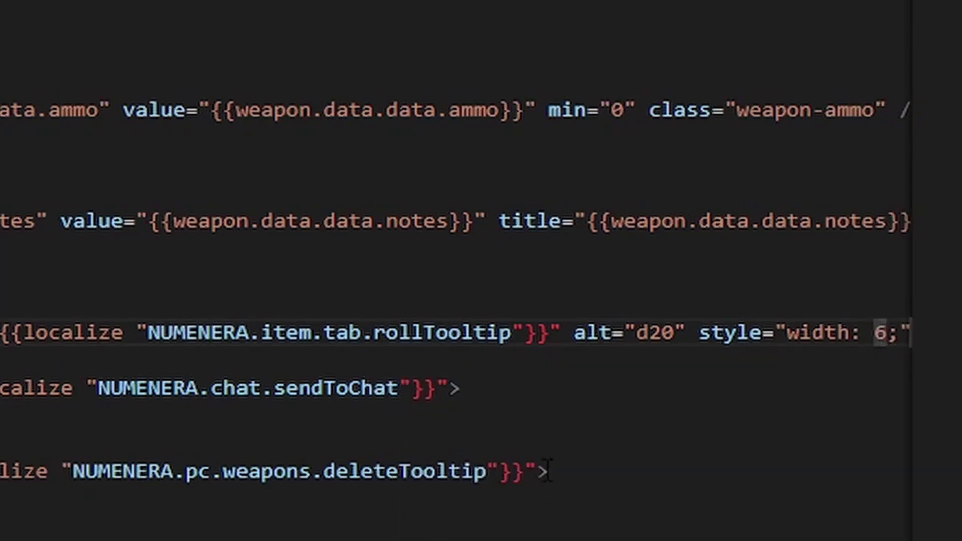
{"action": "type", "text": "0p"}
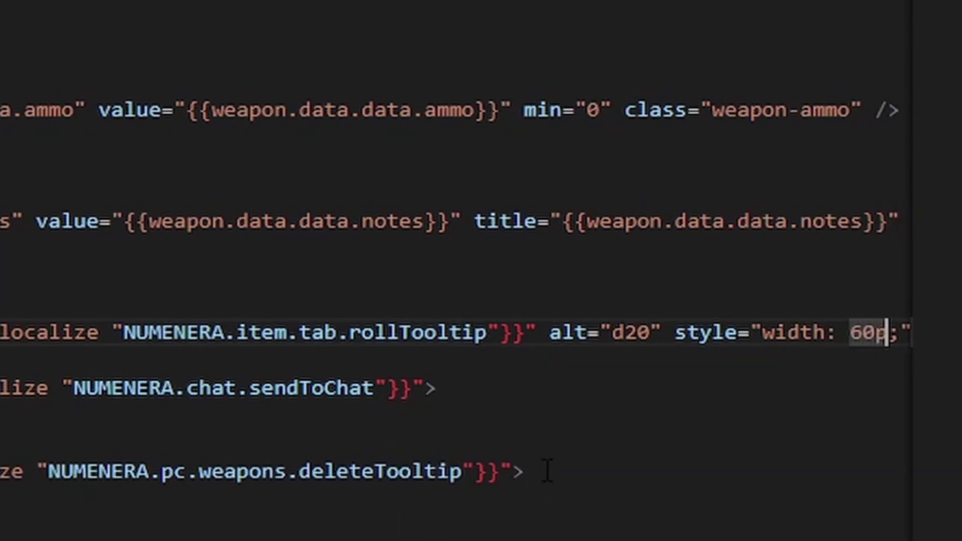
{"action": "type", "text": "x"}
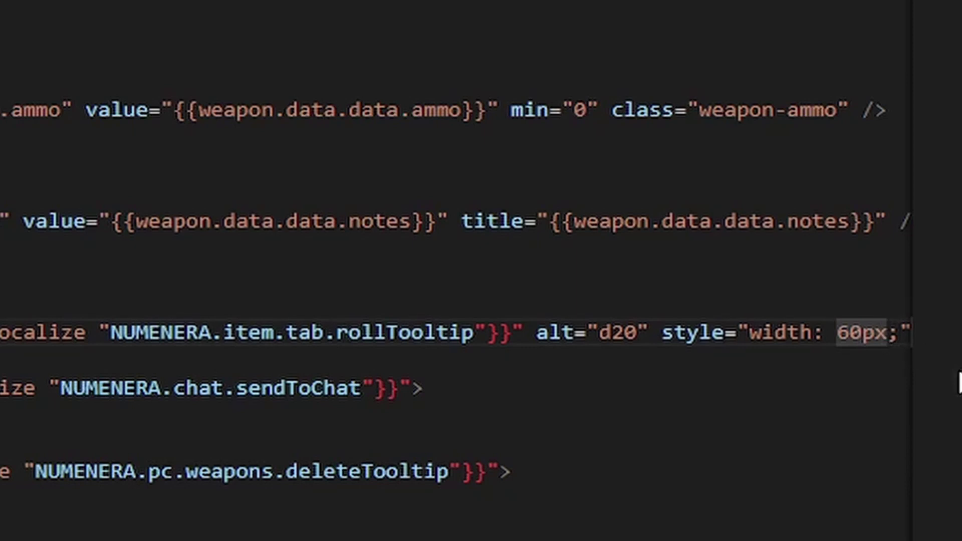
{"action": "key", "text": "Right"}
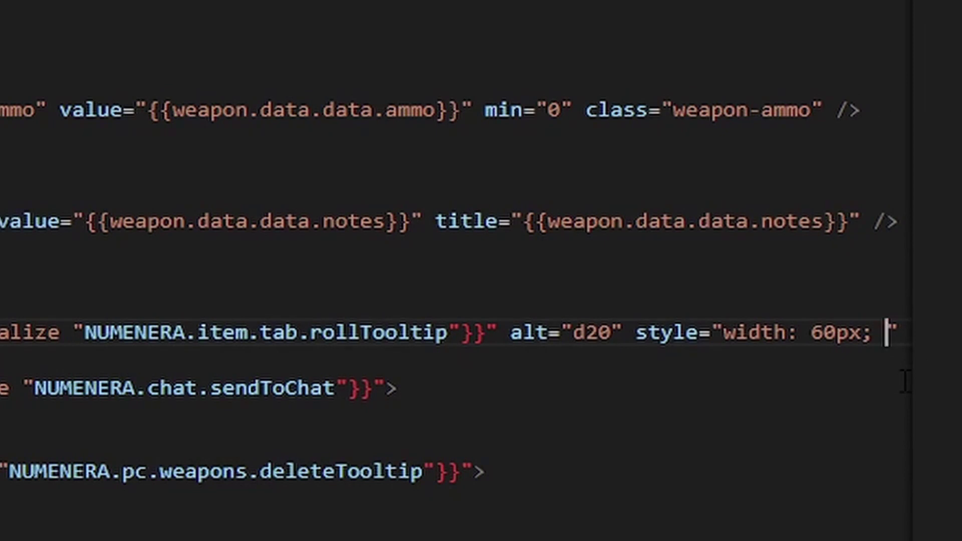
Step: Add height: 60px to the d20-gold.svg image's inline style in line 79 of weapons.html and save the file
{"action": "type", "text": "h"}
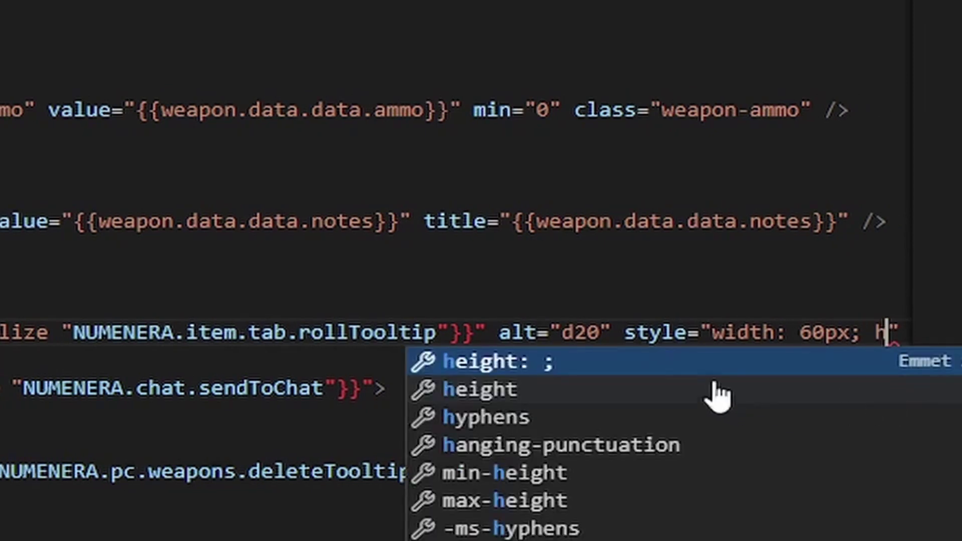
{"action": "left_click", "coordinate": [683, 361]}
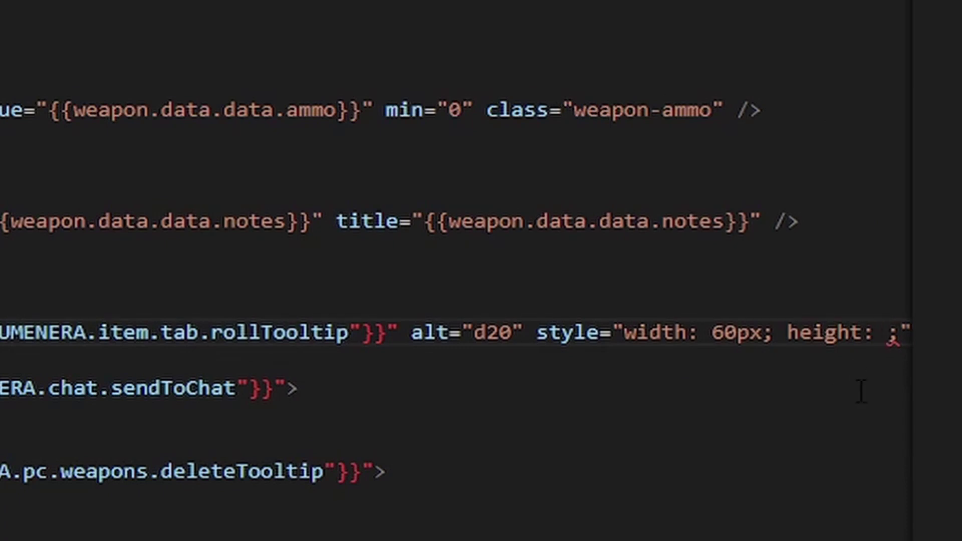
{"action": "type", "text": "\""}
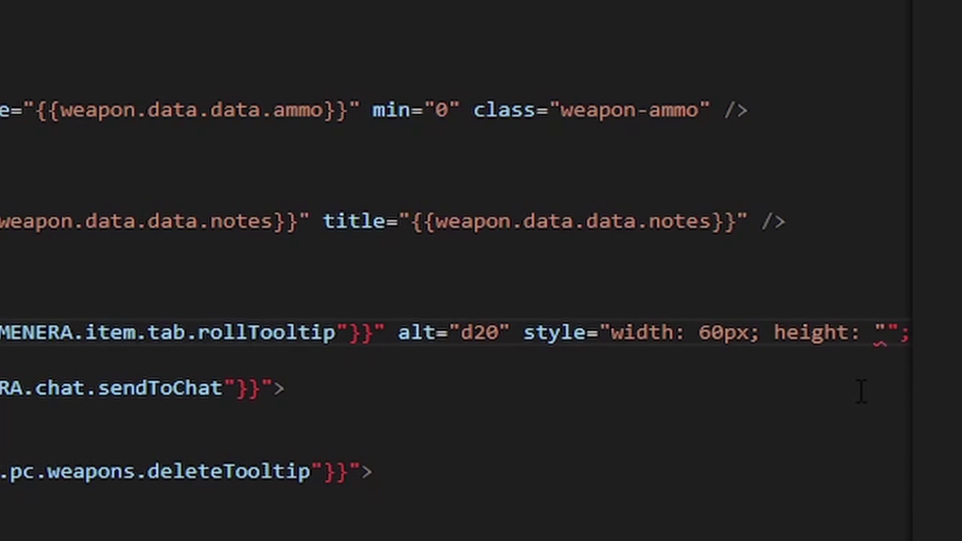
{"action": "mouse_move", "coordinate": [854, 323]}
{"action": "key", "text": "BackSpace"}
{"action": "type", "text": "60"}
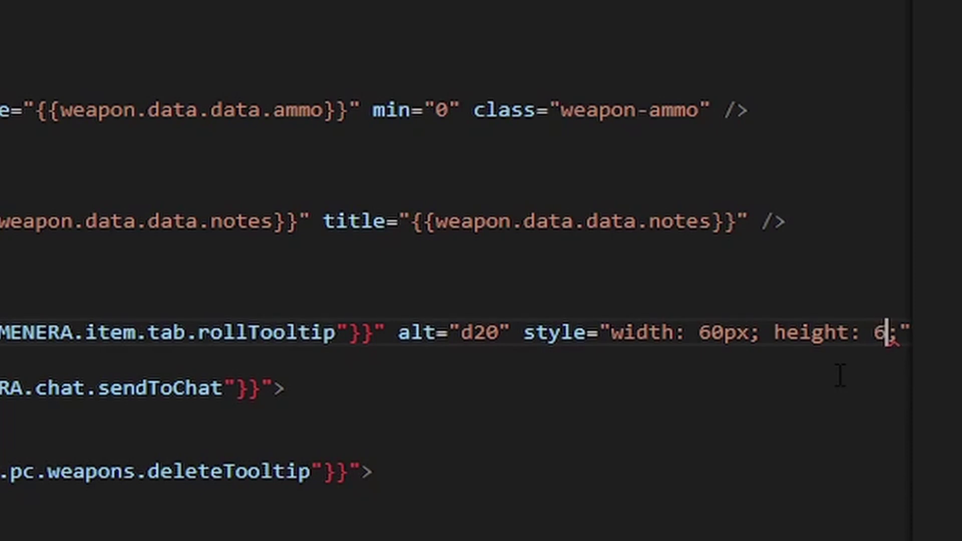
{"action": "type", "text": "px"}
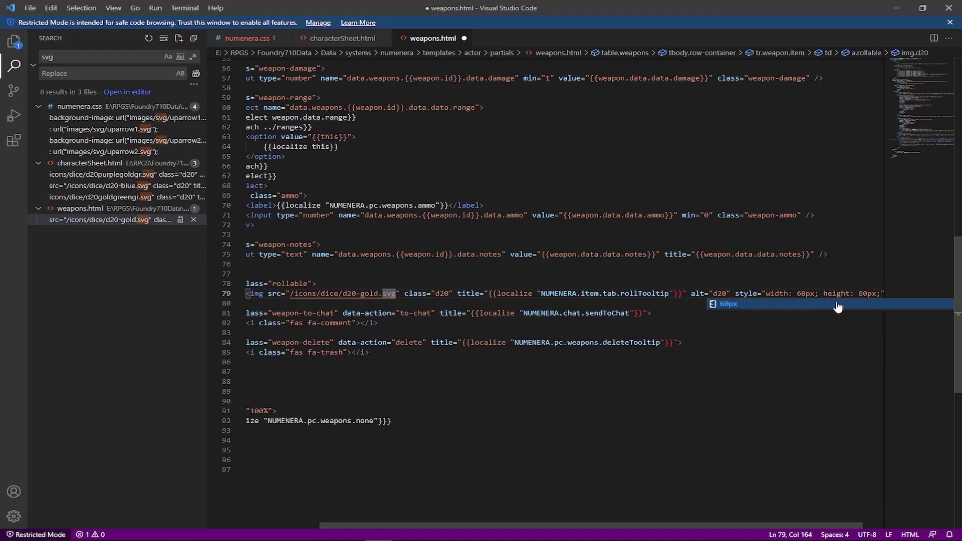
{"action": "key", "text": "ctrl+s"}
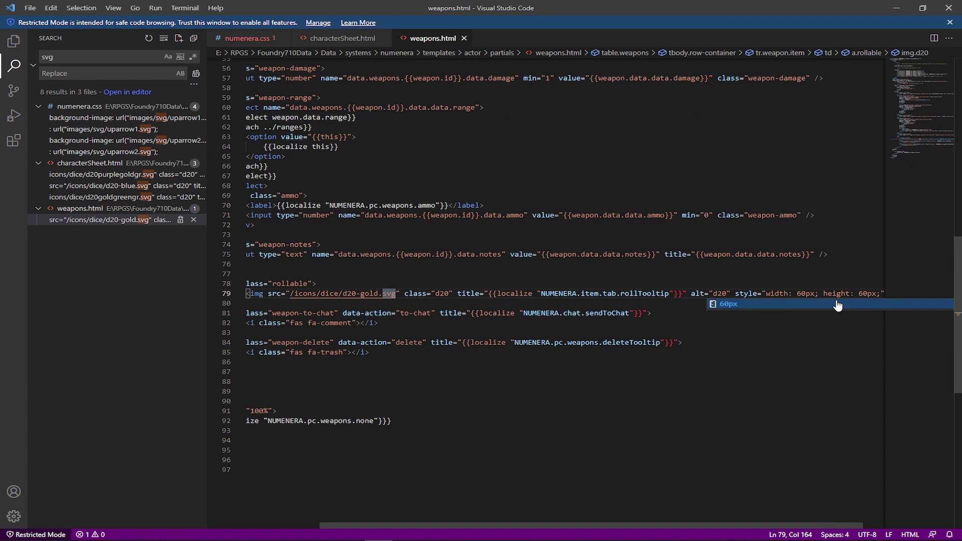
Step: Switch to Foundry Virtual Tabletop and reload the game world
{"action": "mouse_move", "coordinate": [500, 537]}
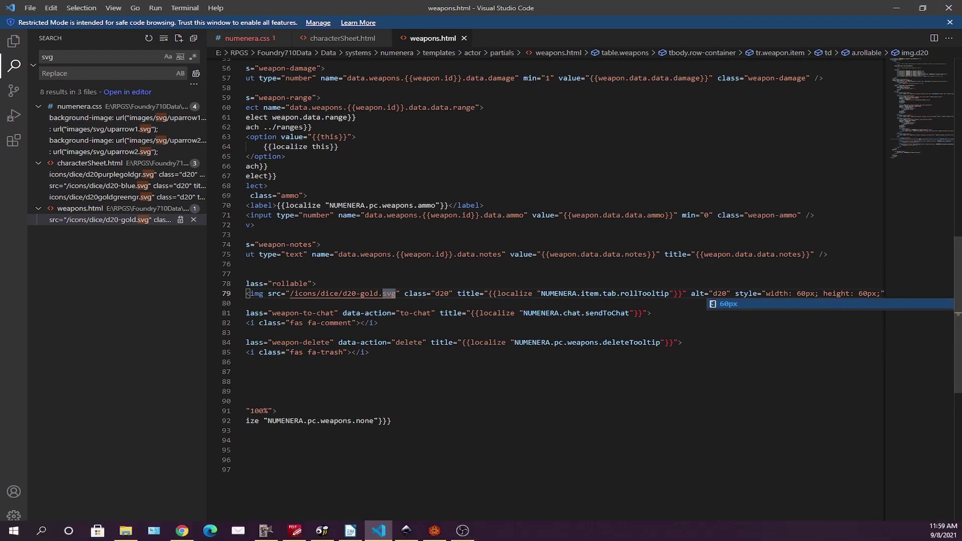
{"action": "left_click", "coordinate": [445, 534]}
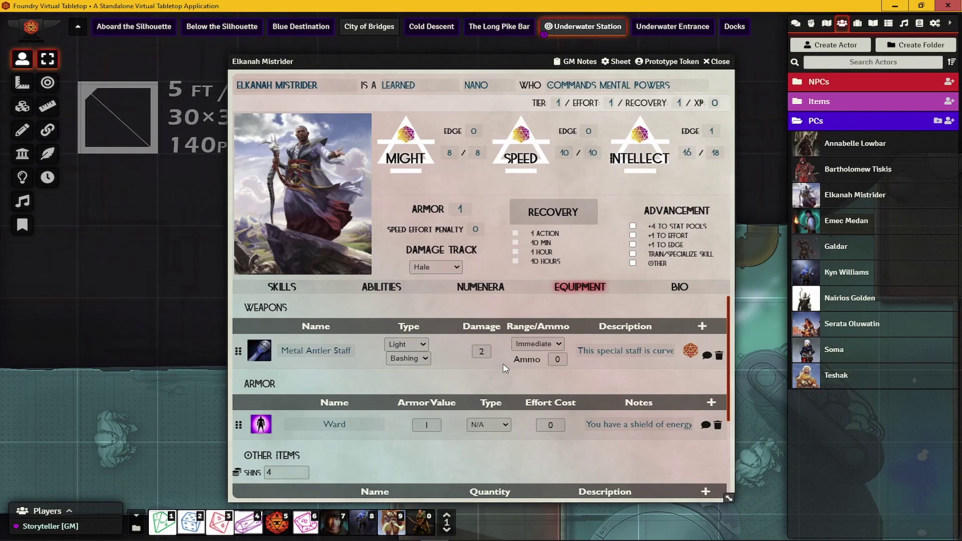
{"action": "key", "text": "F5"}
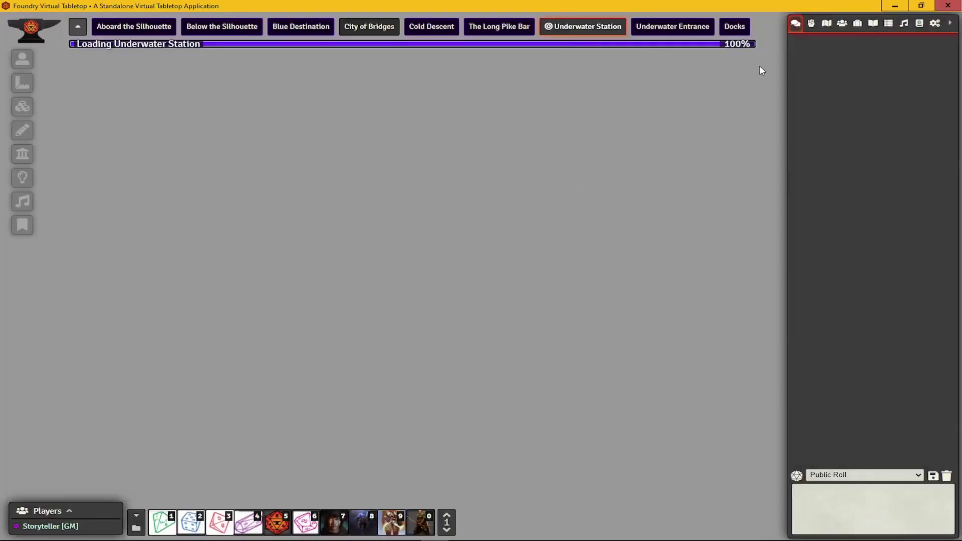
Step: Dismiss the Turn Marker update notice and reopen the same character's sheet from the PCs actor folder, showing its Equipment section
{"action": "left_click", "coordinate": [842, 29]}
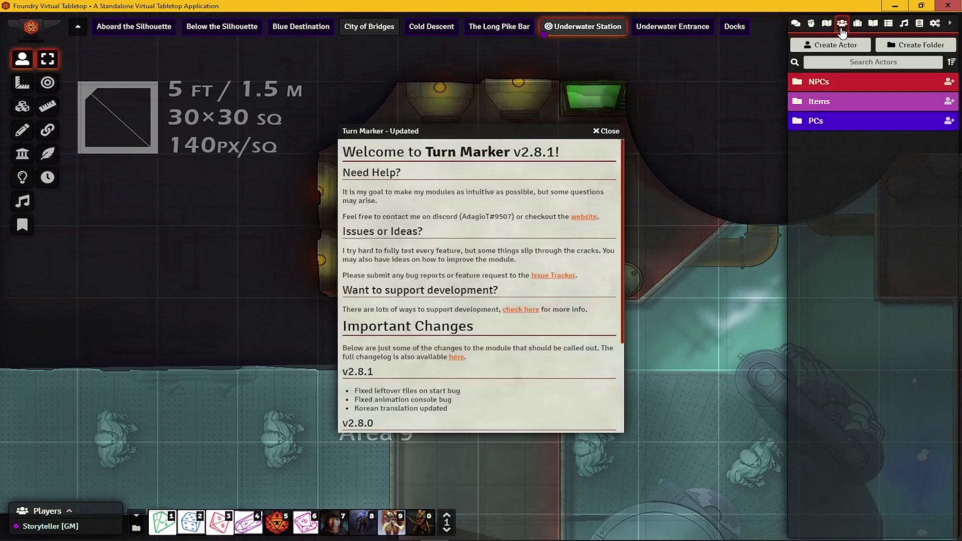
{"action": "left_click", "coordinate": [613, 131]}
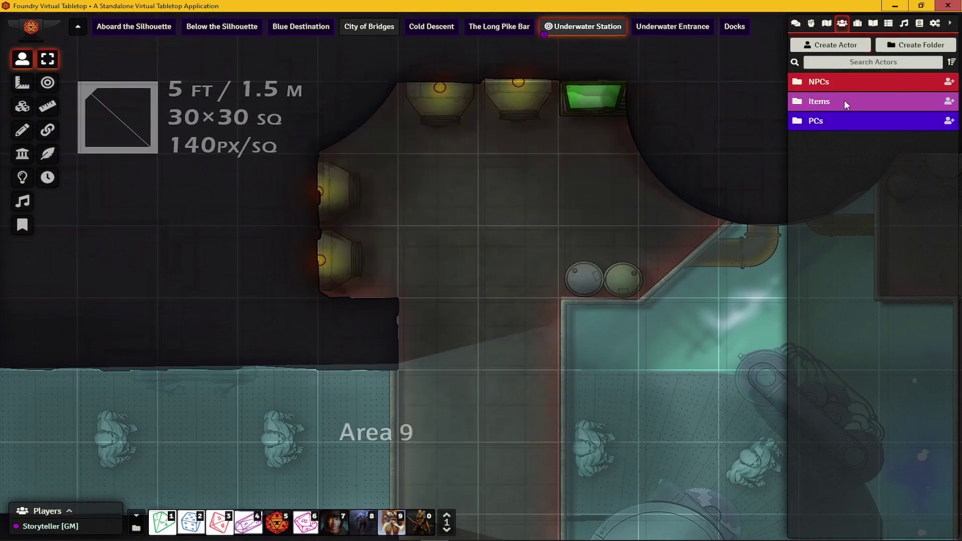
{"action": "left_click", "coordinate": [831, 119]}
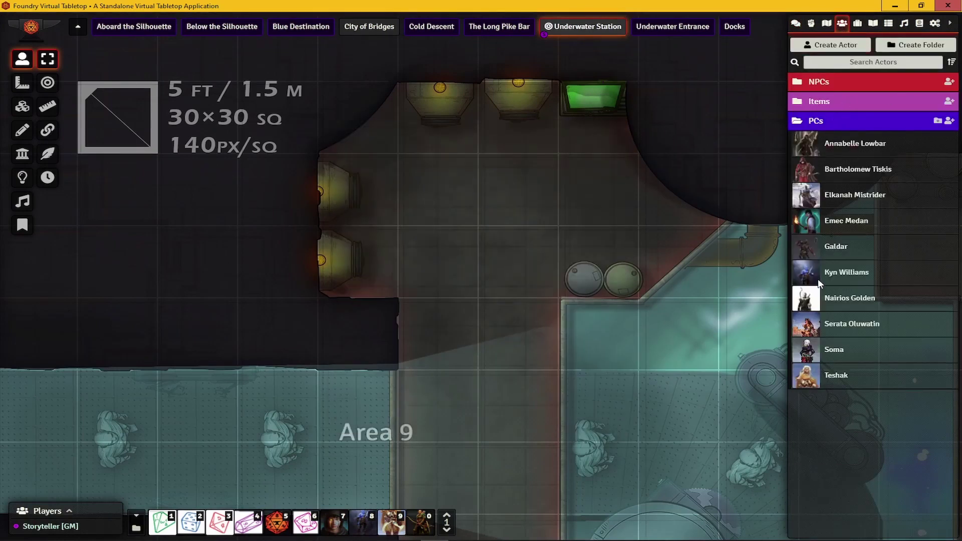
{"action": "left_click", "coordinate": [838, 199]}
{"action": "left_click", "coordinate": [615, 293]}
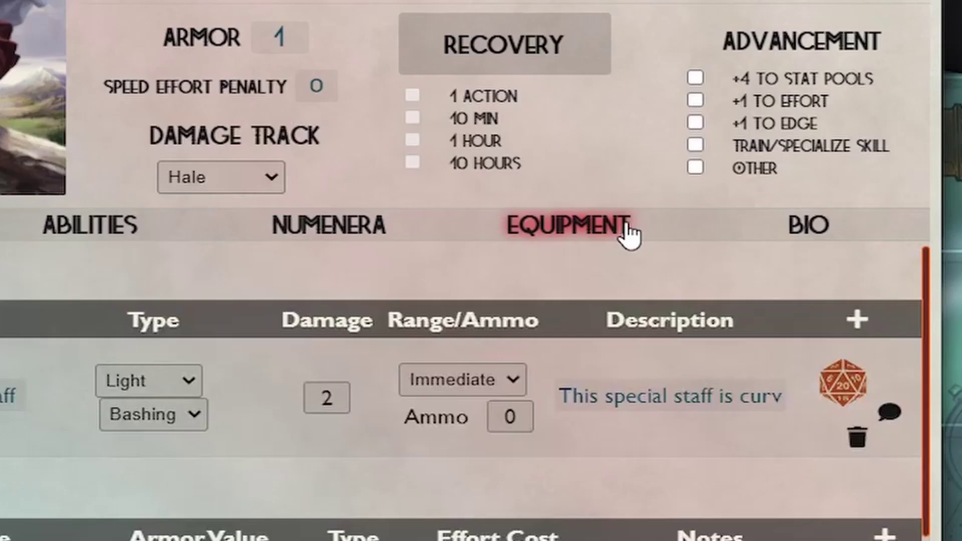